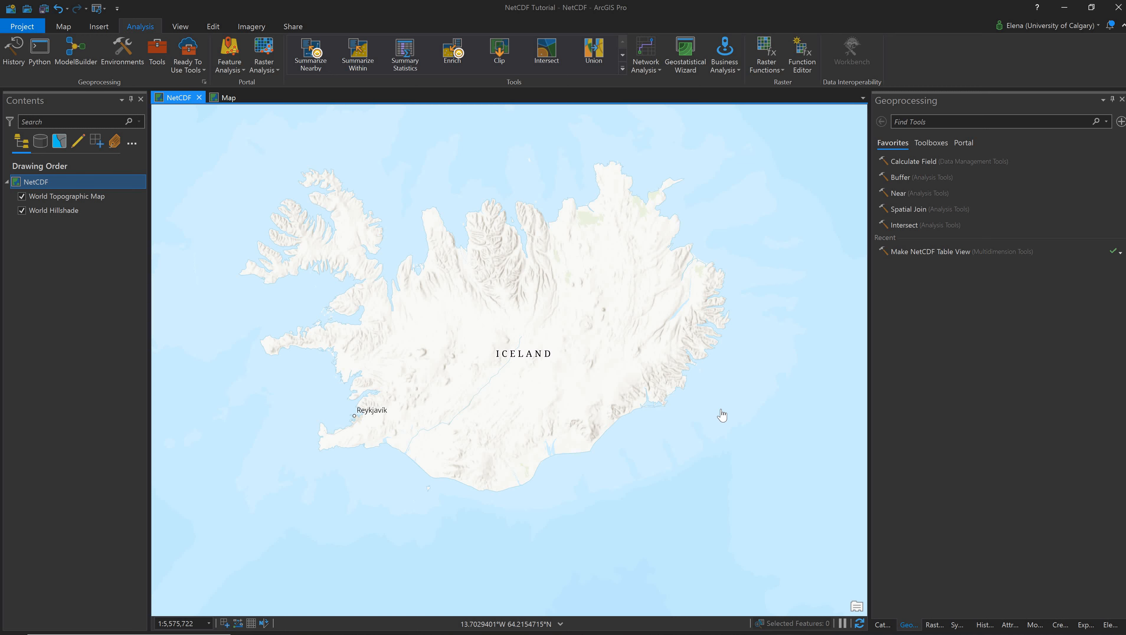
- Find and open the Make NetCDF Table View geoprocessing tool
left_click(164, 53)
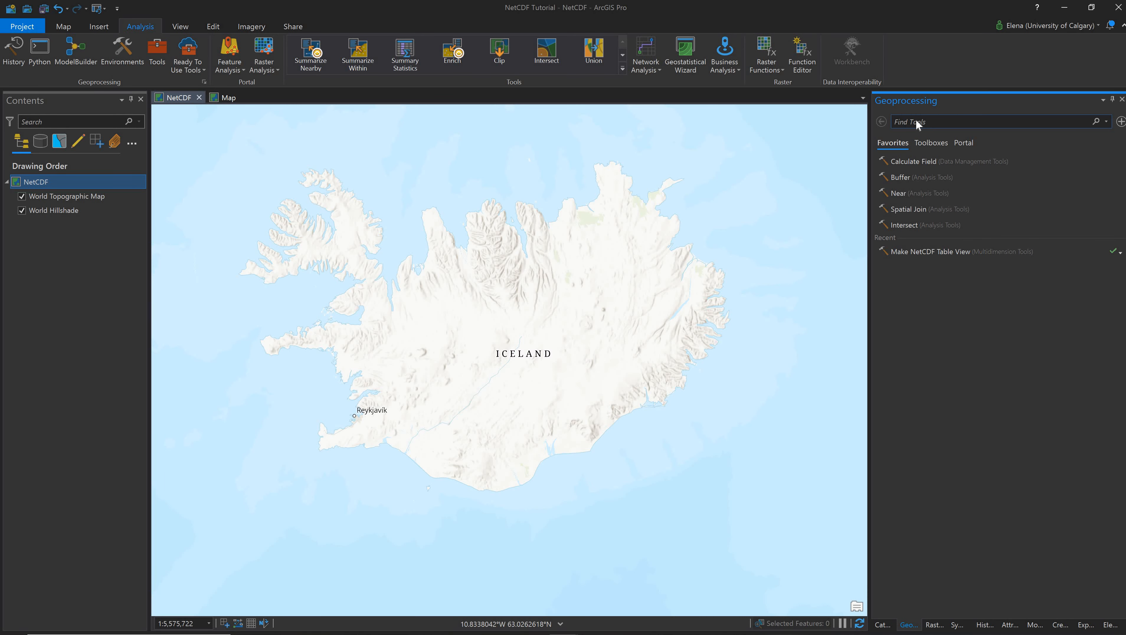
type("NetCDF")
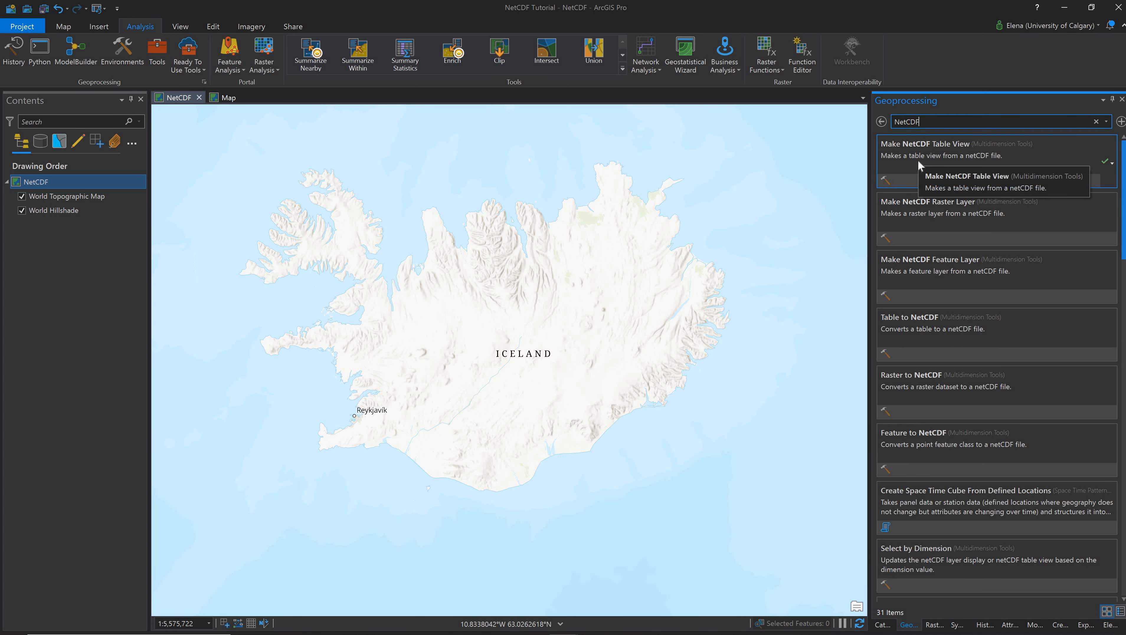
left_click(917, 157)
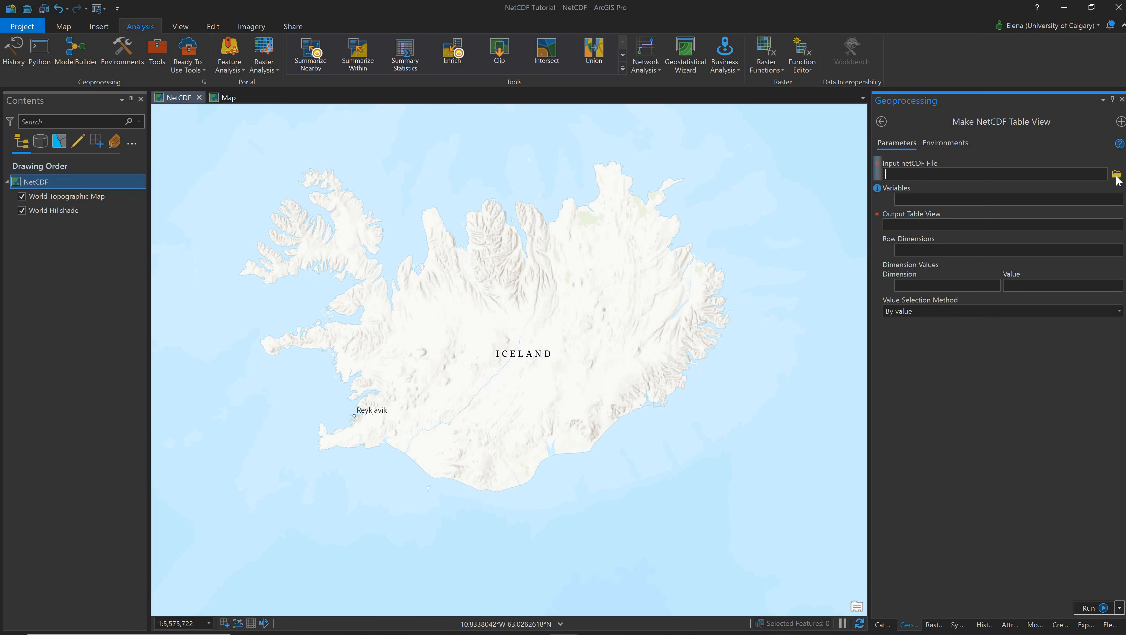
- Set the input netCDF file to askja_ws_wd_2020.nc from the Iceland Field Work folder
left_click(1116, 174)
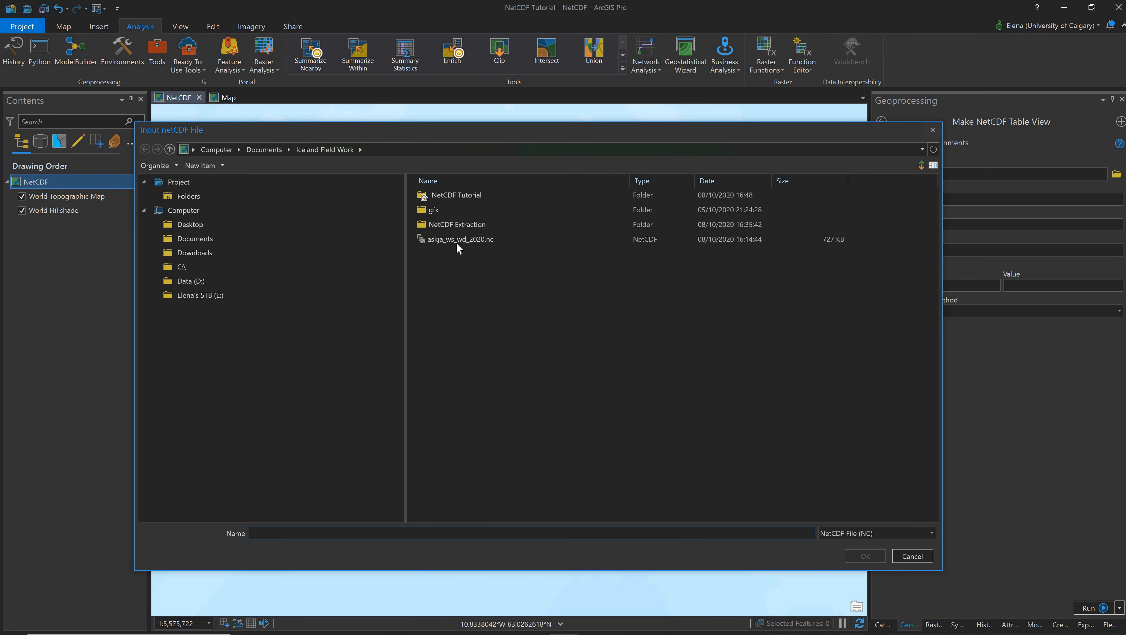
left_click(456, 241)
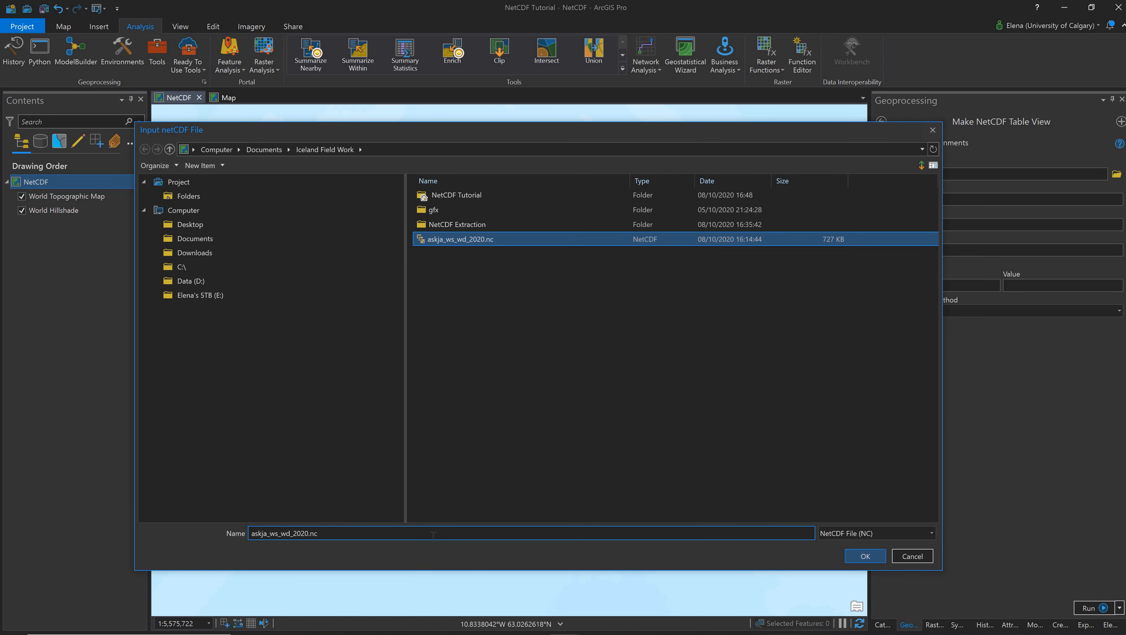
left_click(872, 555)
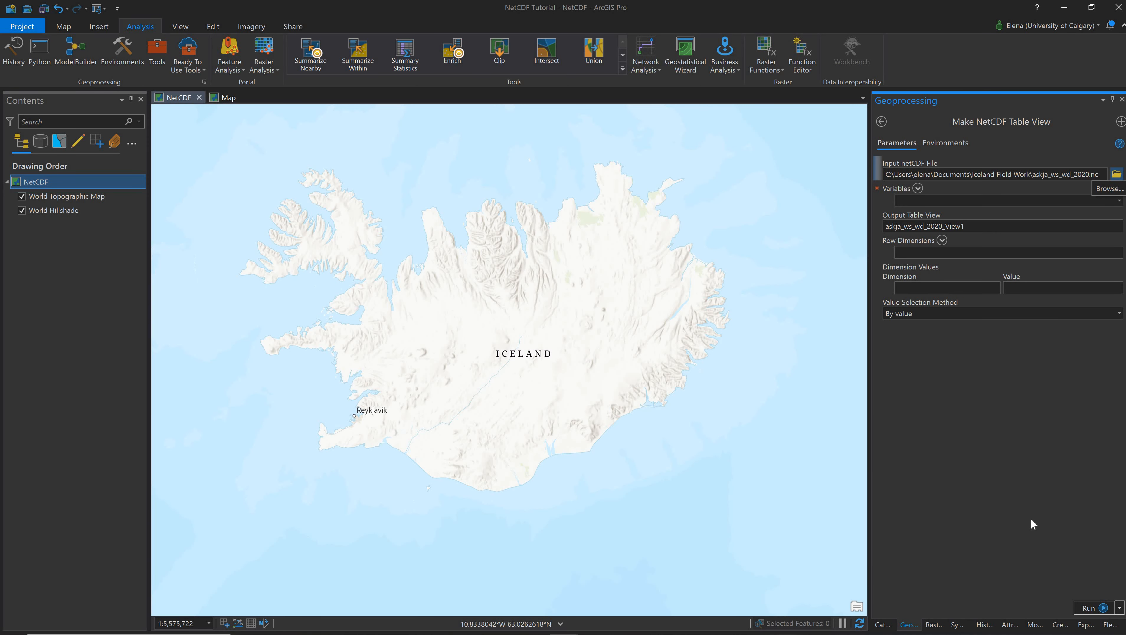
- Add u10 and v10 as the tool's variables
left_click(1118, 200)
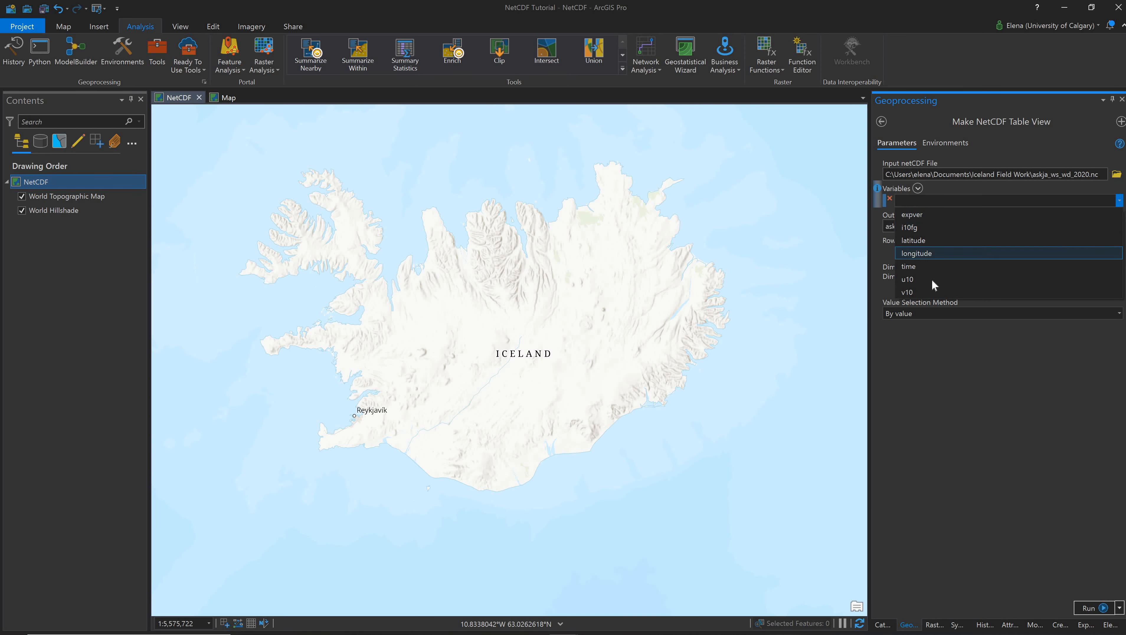
left_click(931, 279)
left_click(1119, 215)
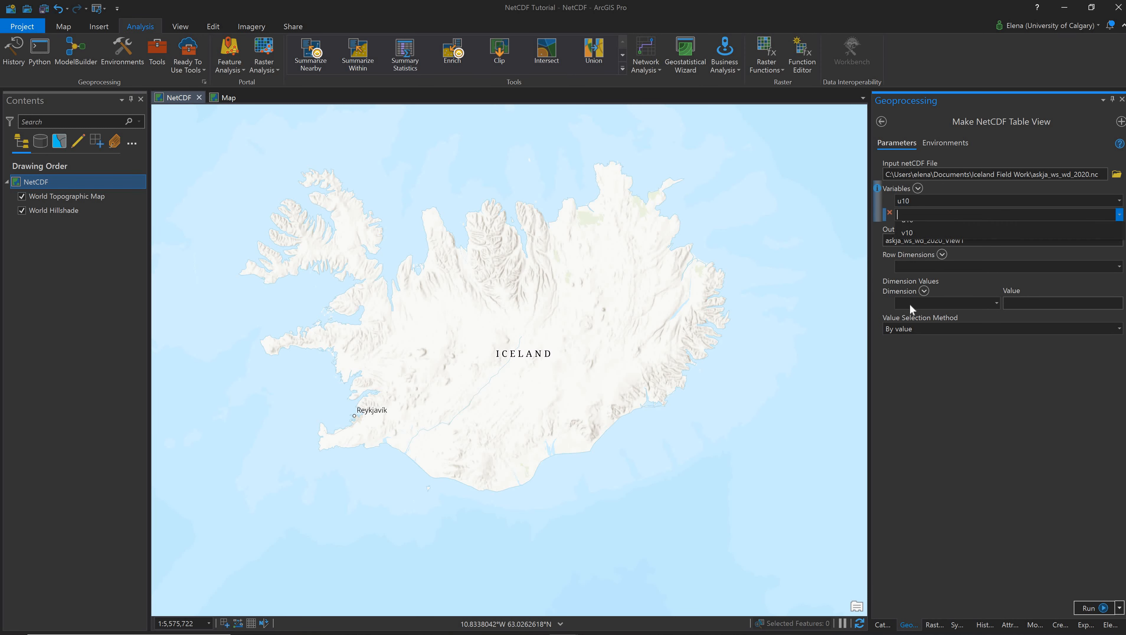
key("Return")
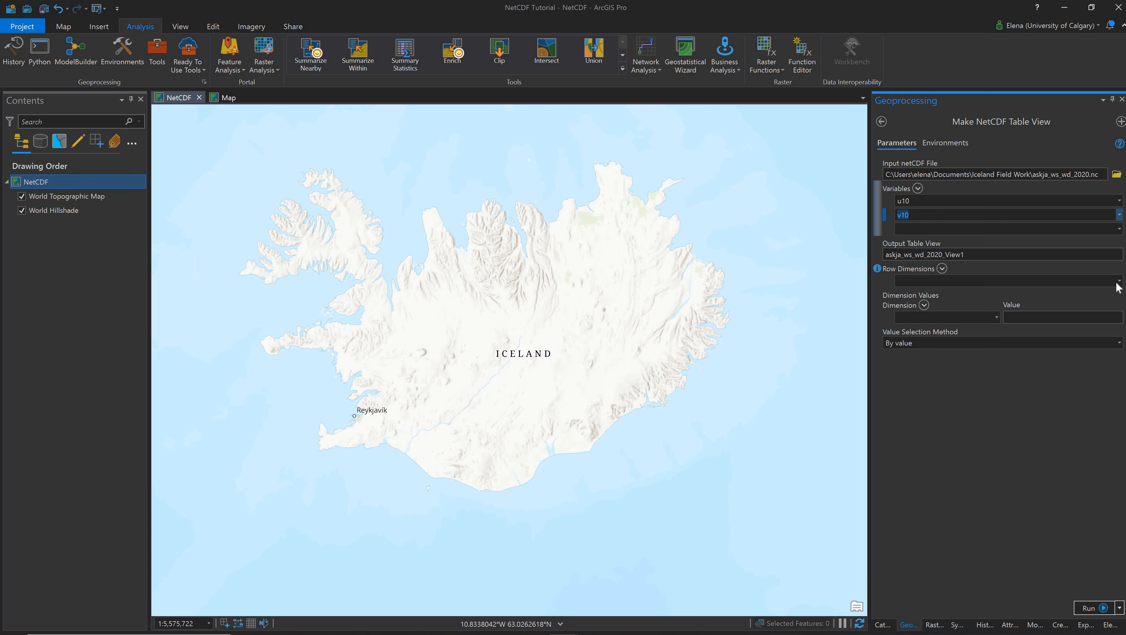
- Name the output table view askja_ws_wd_2020_u&v and set time as the row dimension
left_click(991, 255)
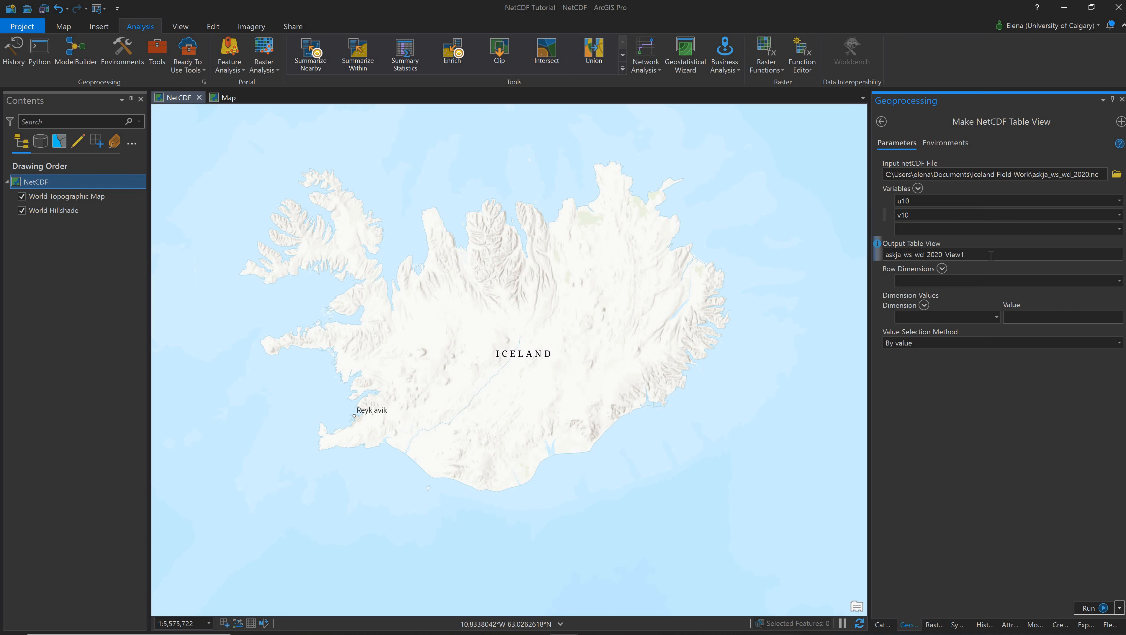
key("BackSpace")
key("BackSpace")
key("BackSpace")
key("BackSpace")
key("BackSpace")
type("u&v")
left_click(1118, 280)
left_click(973, 294)
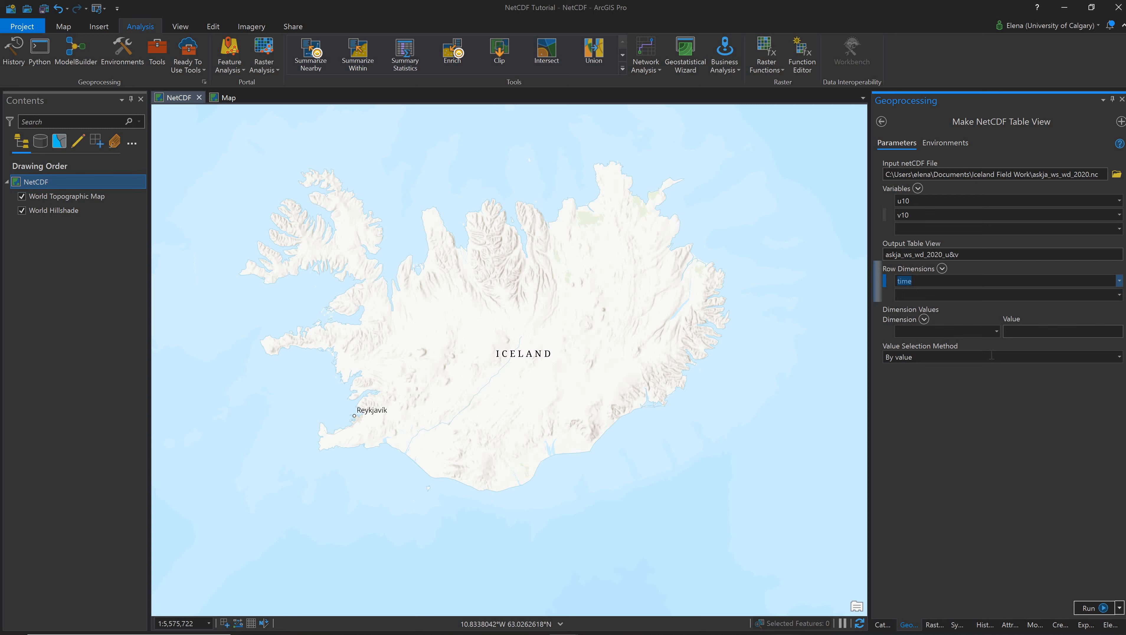
- Add latitude and longitude as dimension values and run the tool
left_click(996, 331)
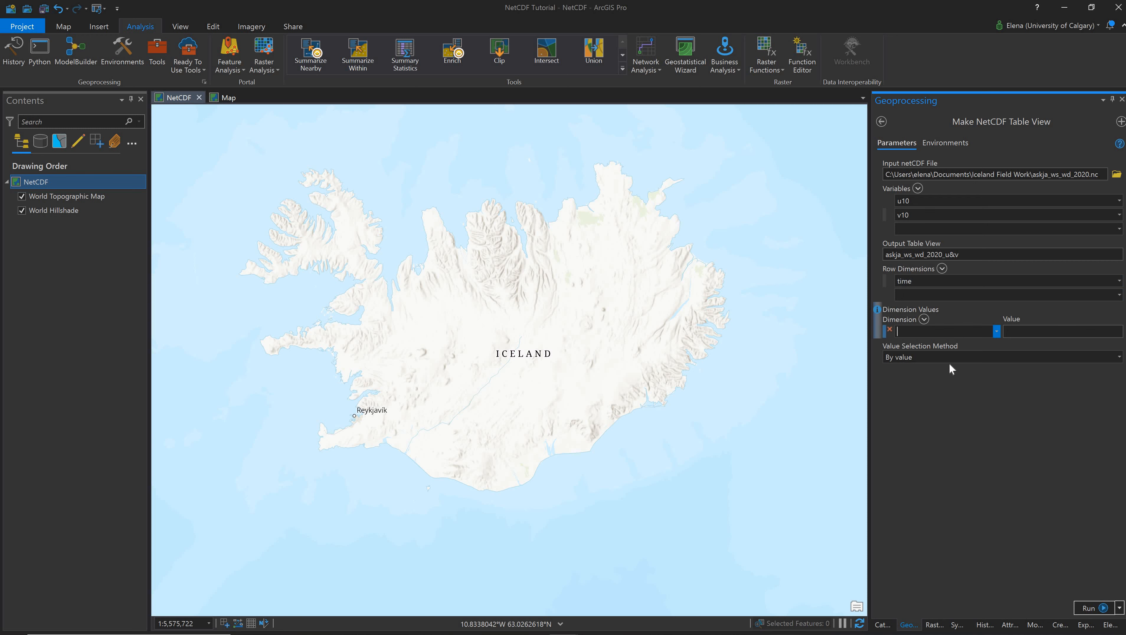
left_click(979, 365)
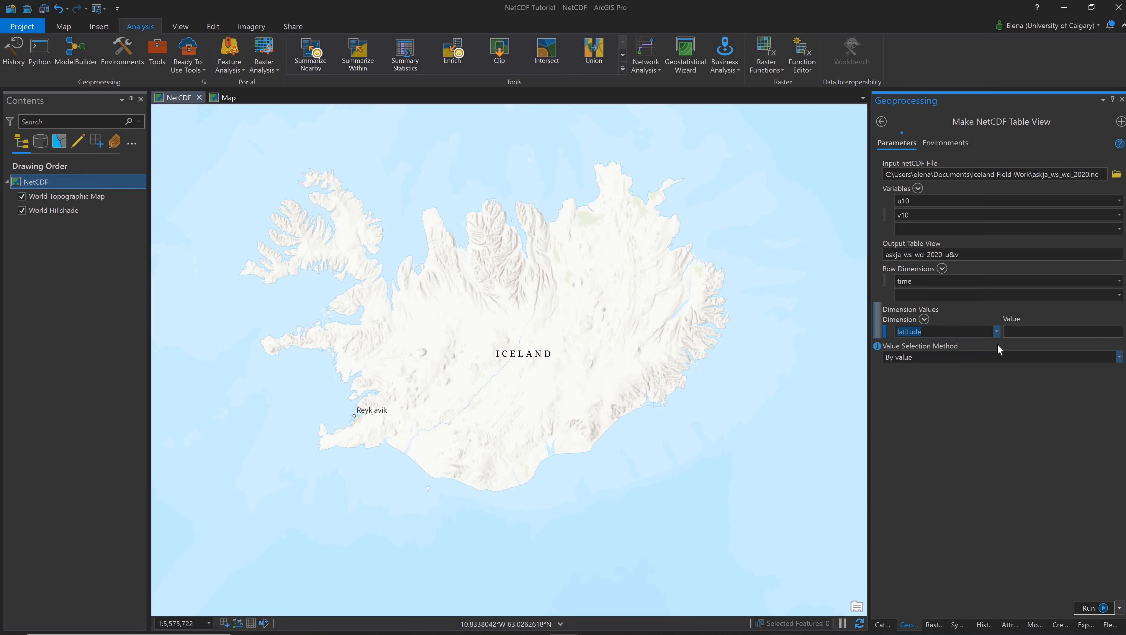
left_click(929, 397)
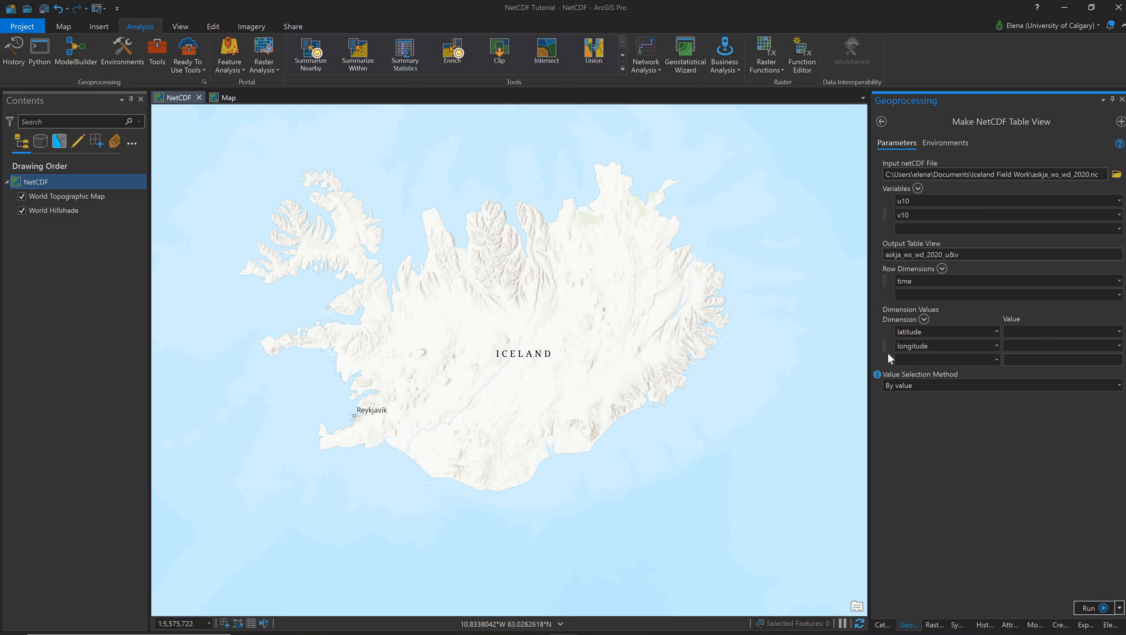
mouse_move(877, 311)
left_click(1088, 608)
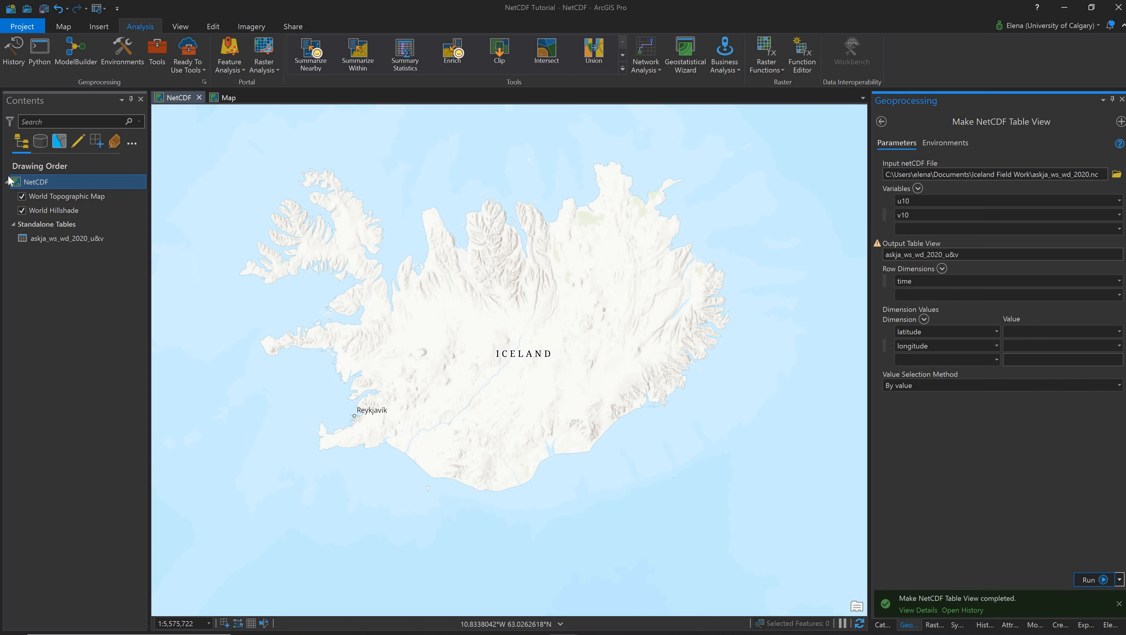
- Open the askja_ws_wd_2020_u&v standalone table and enlarge the table pane to inspect it
left_click(51, 240)
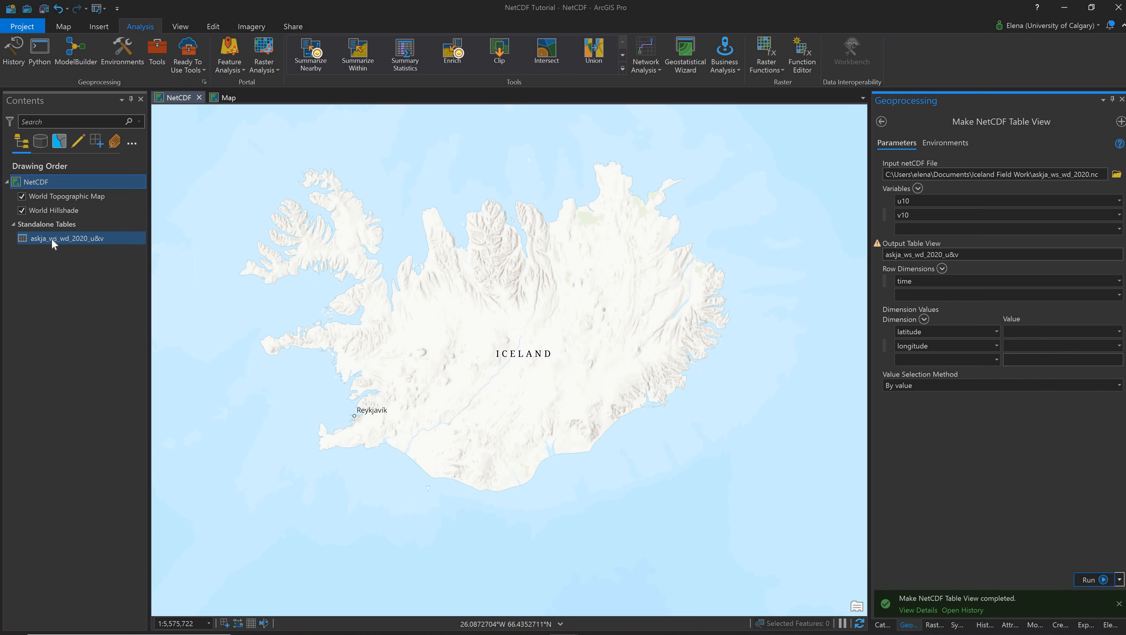
right_click(51, 239)
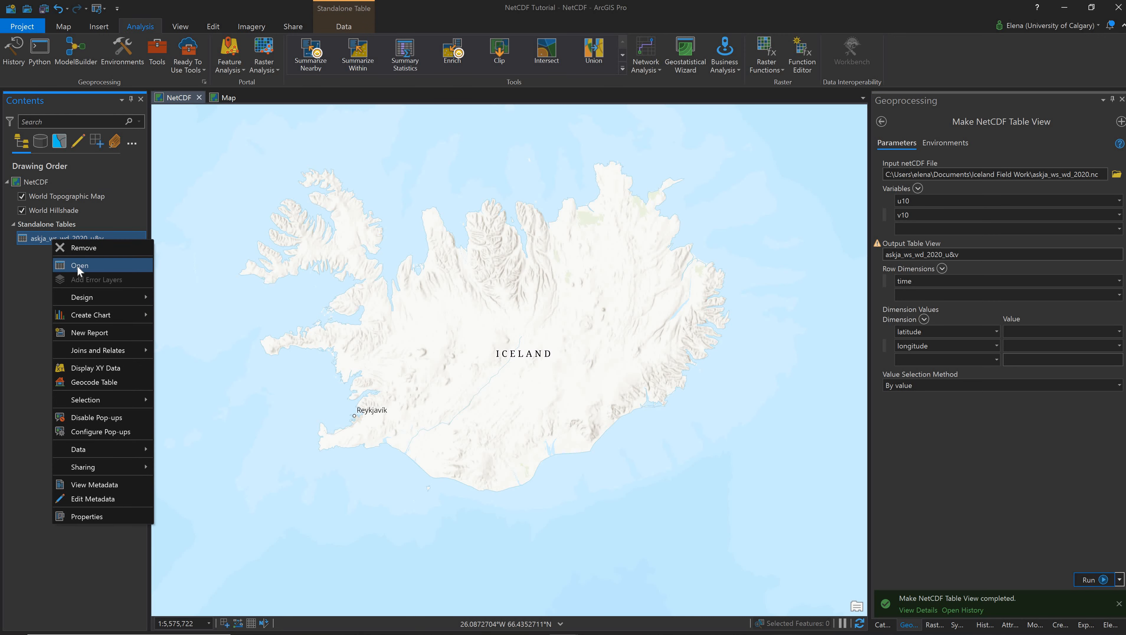
left_click(77, 266)
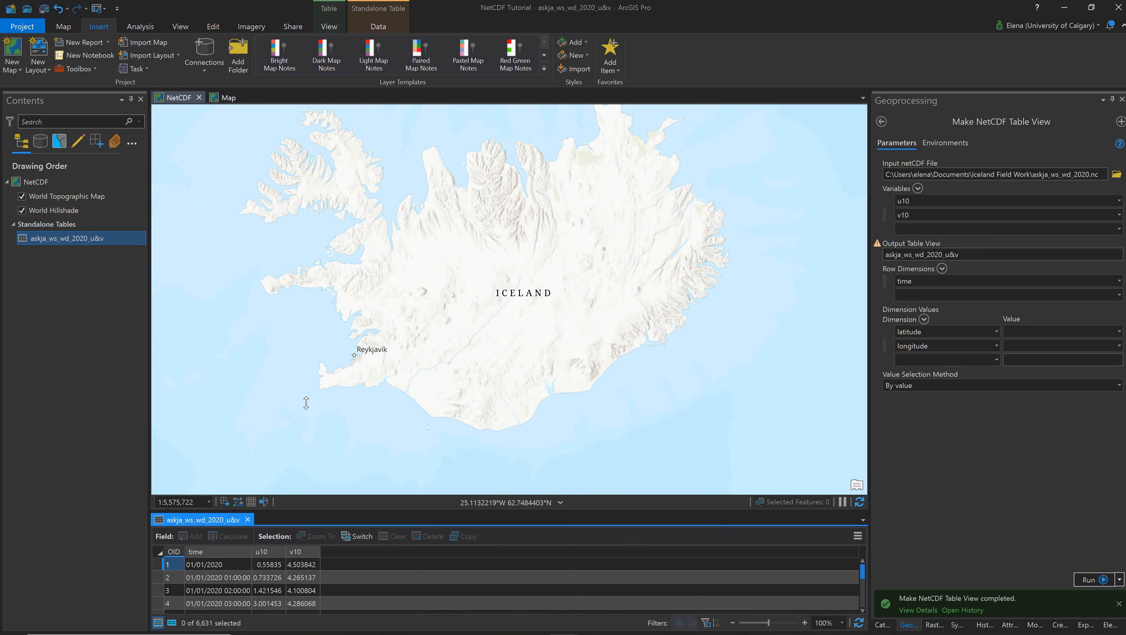
left_click_drag(306, 403, 307, 409)
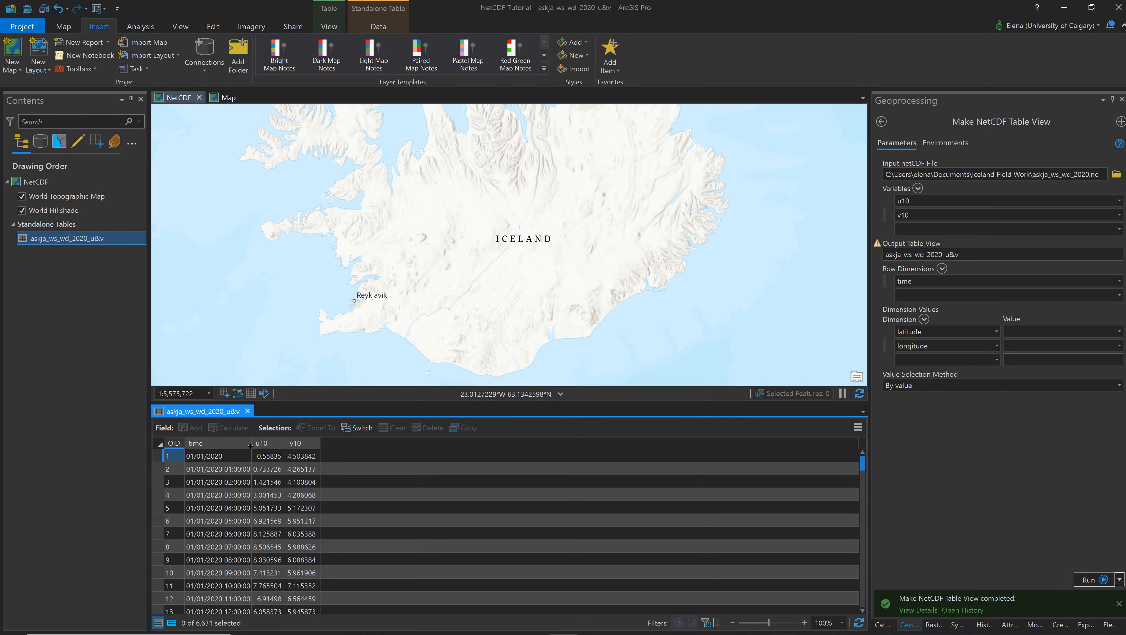
left_click_drag(253, 446, 282, 474)
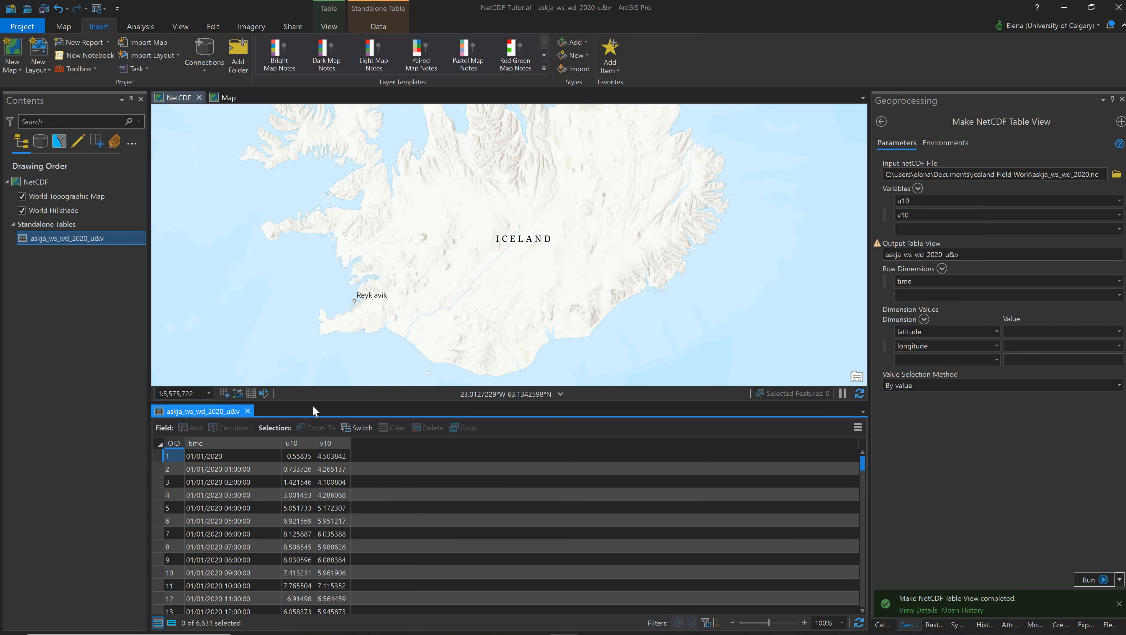
left_click_drag(312, 404, 318, 491)
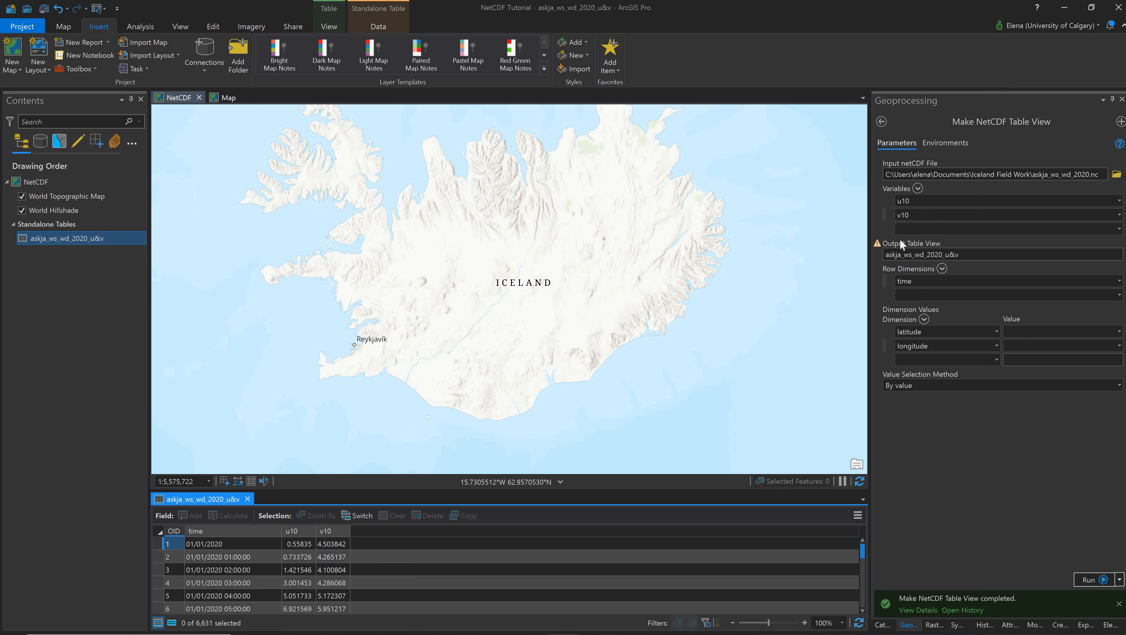
- Add latitude and longitude to the tool's variables list
left_click(1119, 230)
left_click(1100, 256)
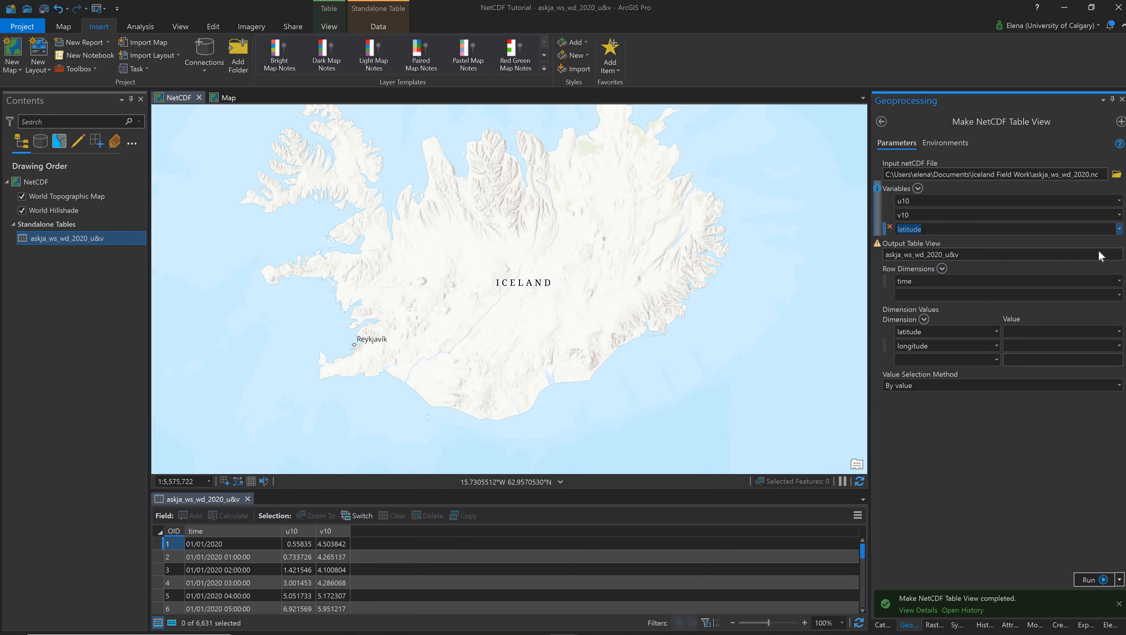
left_click(947, 243)
left_click(944, 293)
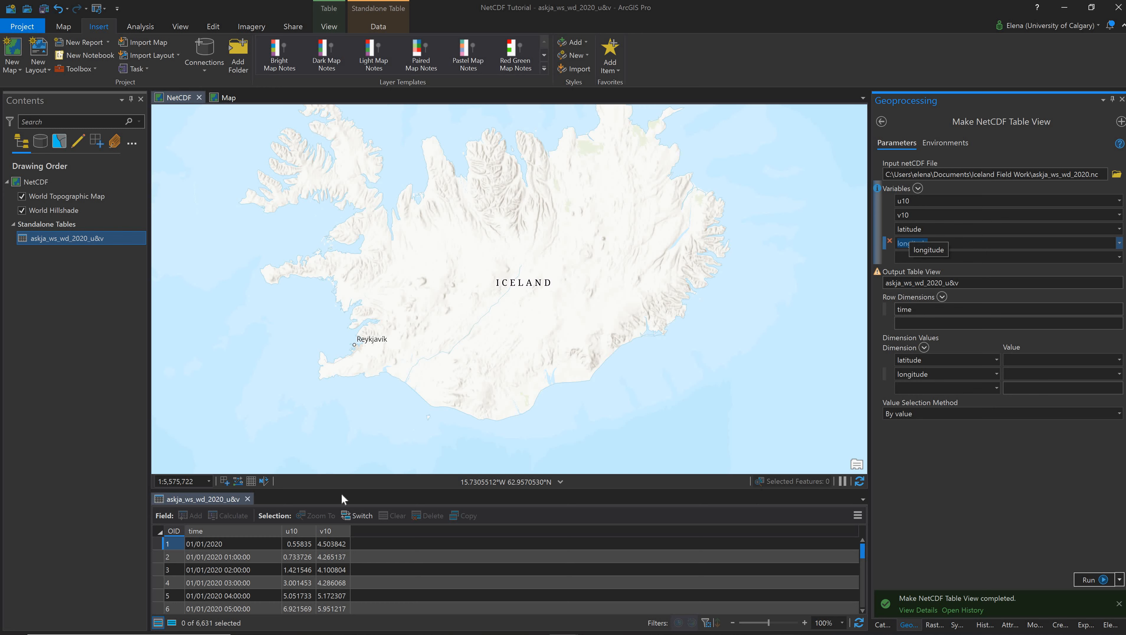
left_click(210, 505)
left_click_drag(589, 337, 588, 367)
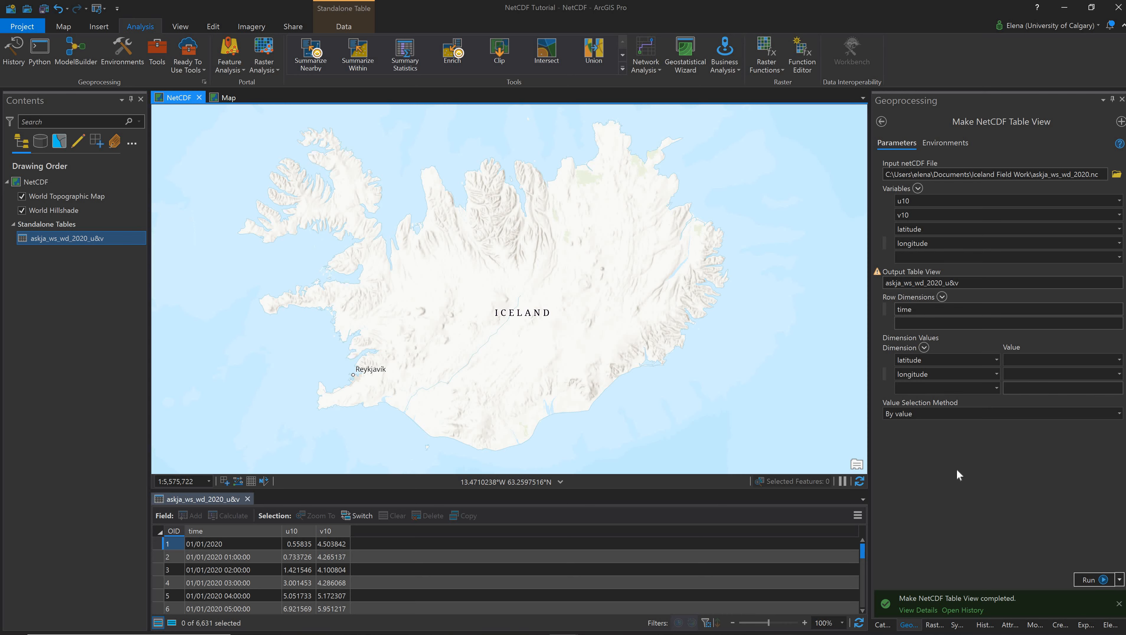
- Rename the output table view to askja_ws_wd_2020_u&v&latlong and run the tool again
left_click(978, 284)
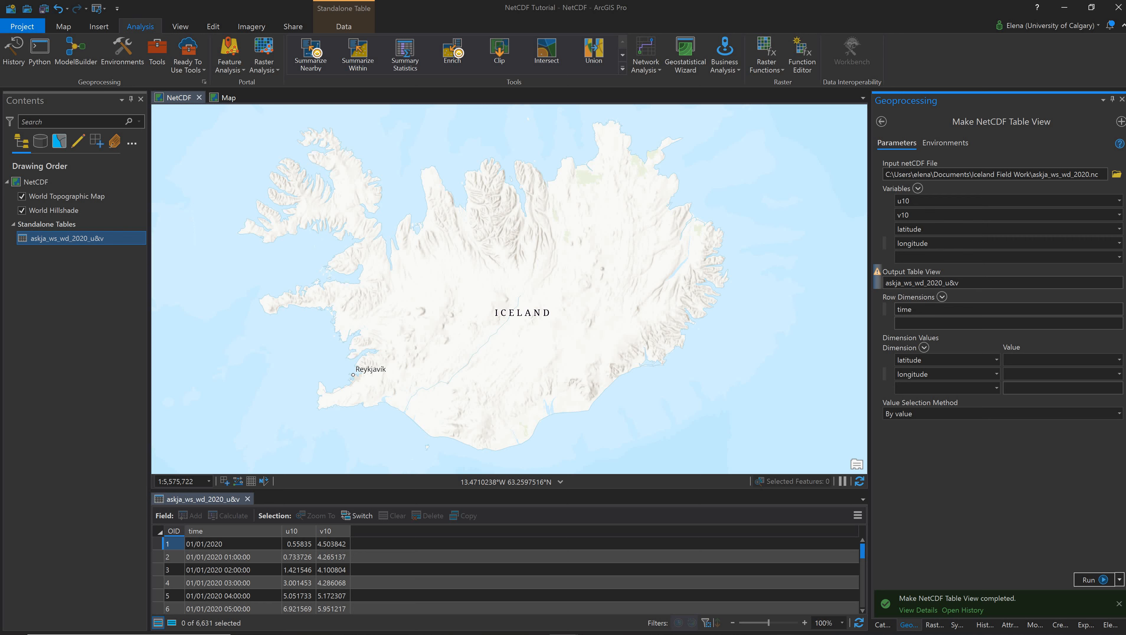
type("&latlong")
left_click(1093, 580)
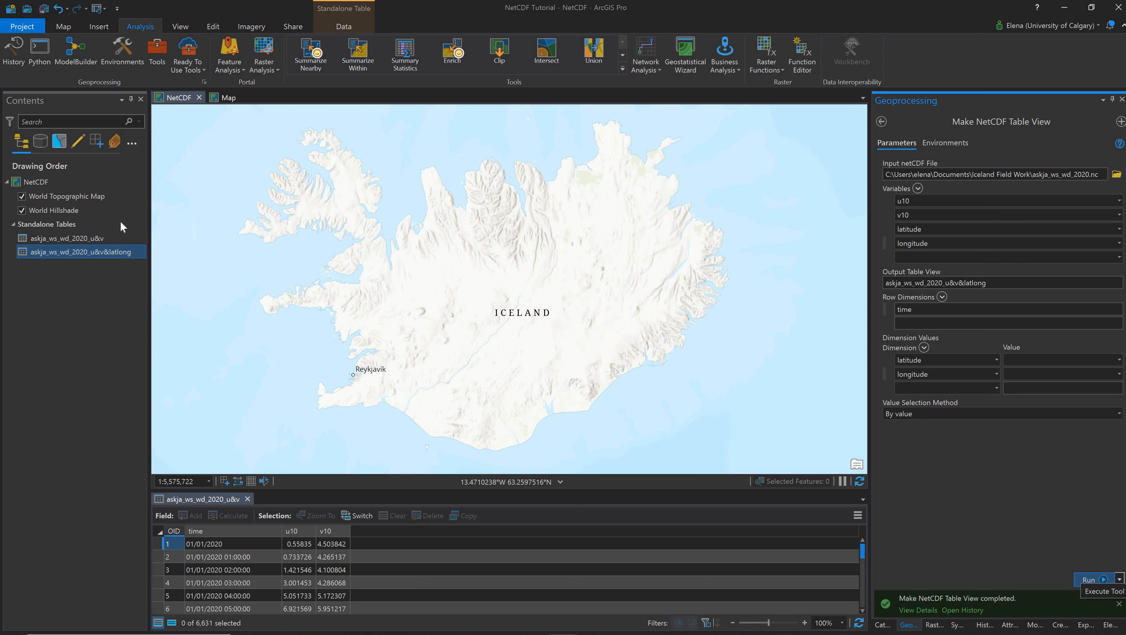
- Open the askja_ws_wd_2020_u&v&latlong table to check its columns
right_click(115, 252)
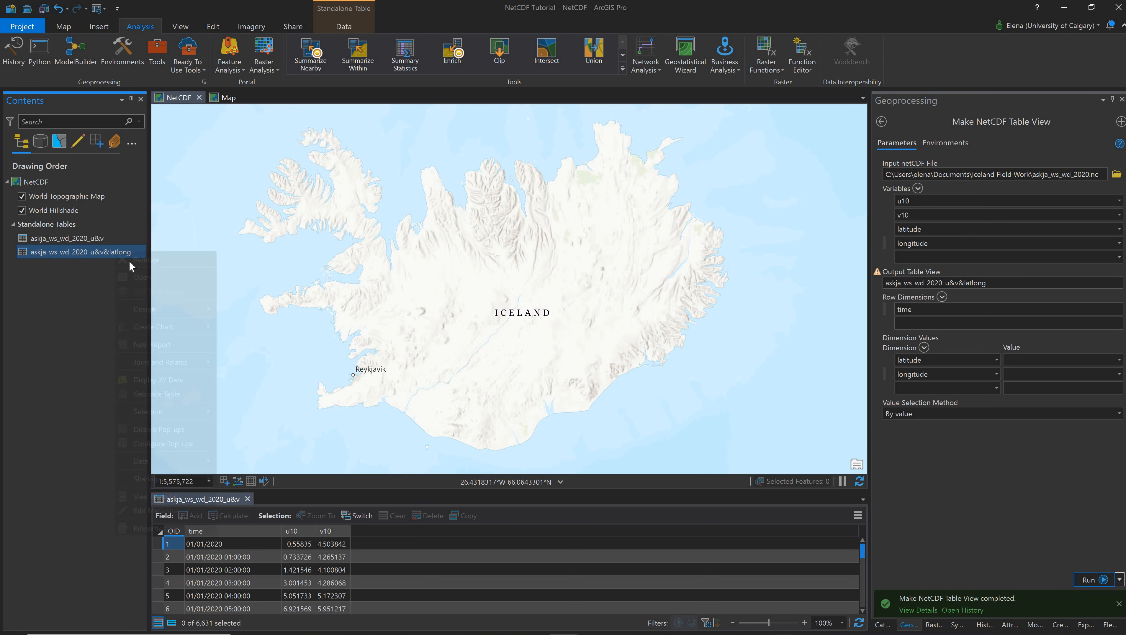
left_click(144, 278)
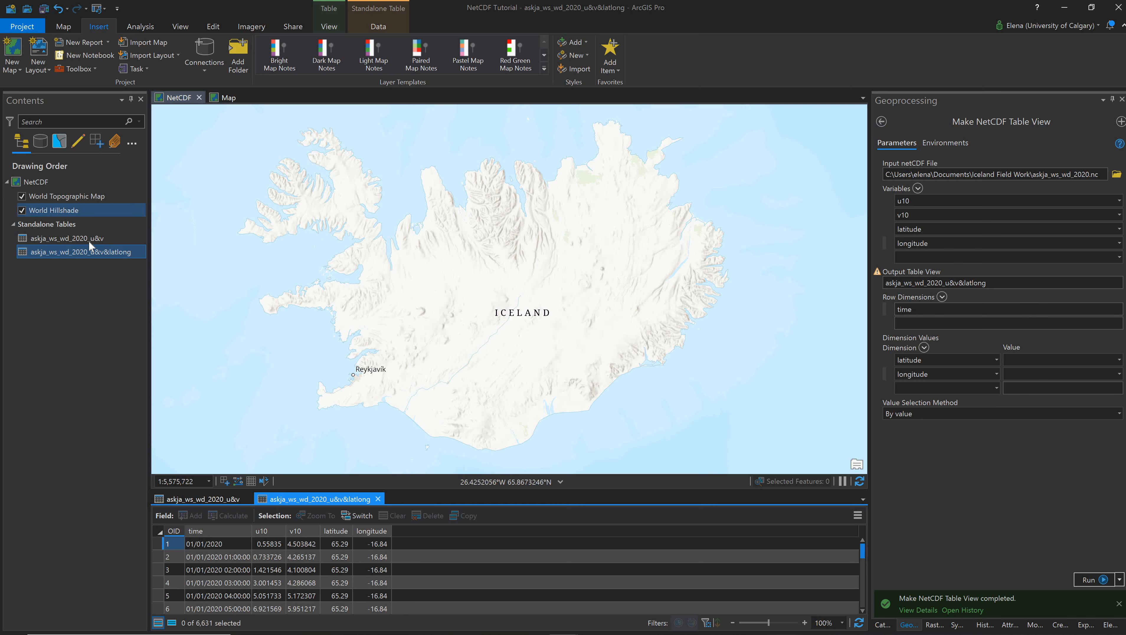
- Find and open the Table To Excel geoprocessing tool
left_click(881, 123)
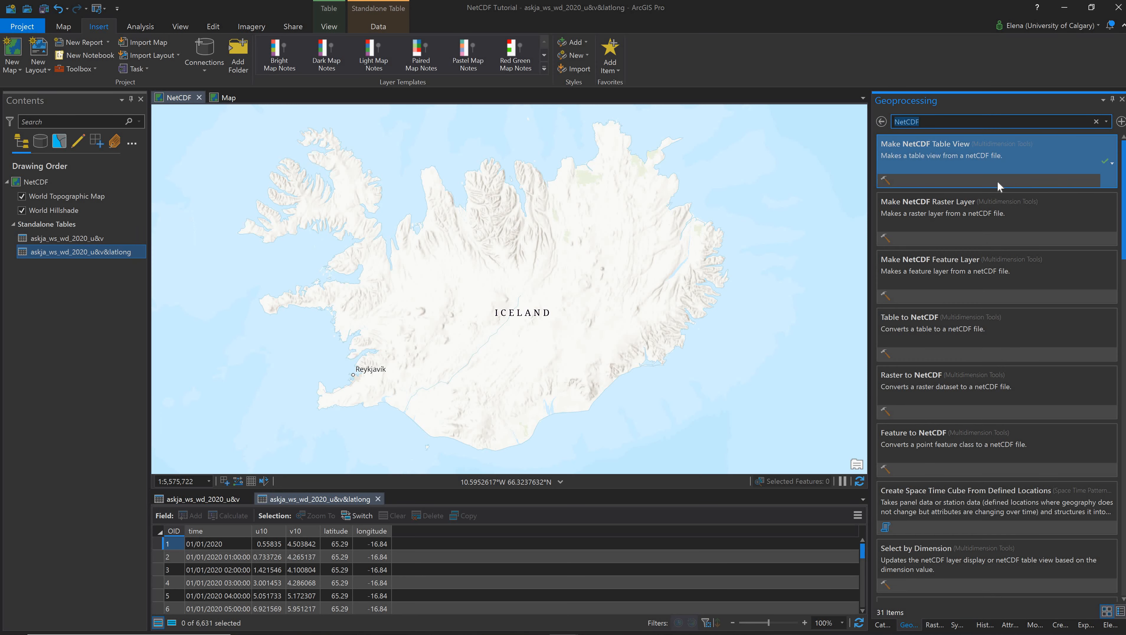
type("Table to excel")
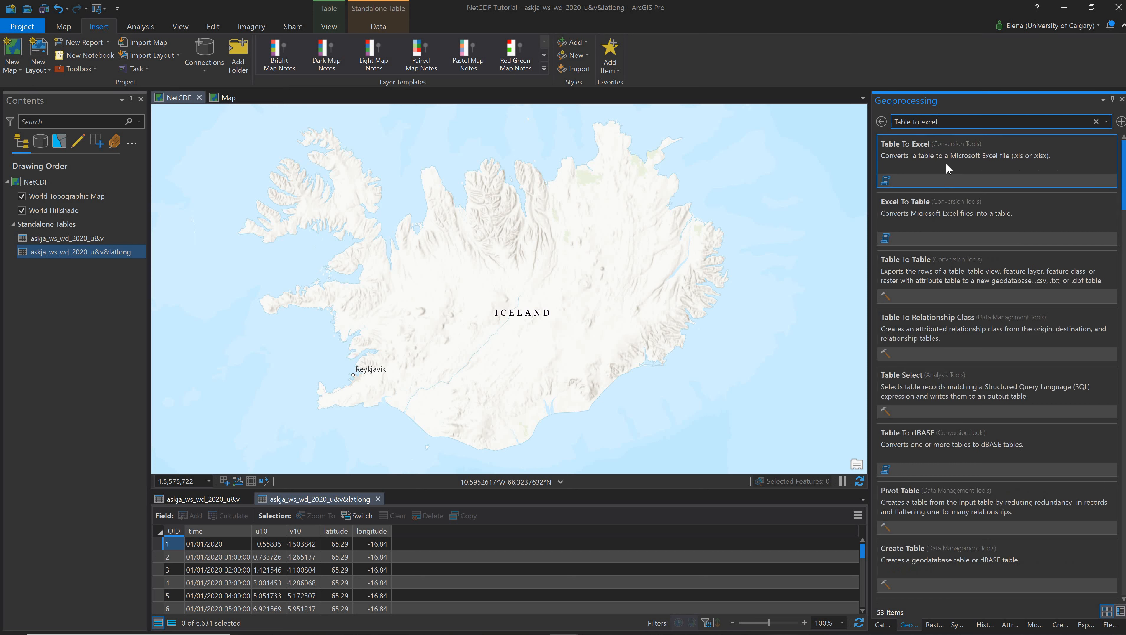
left_click(940, 159)
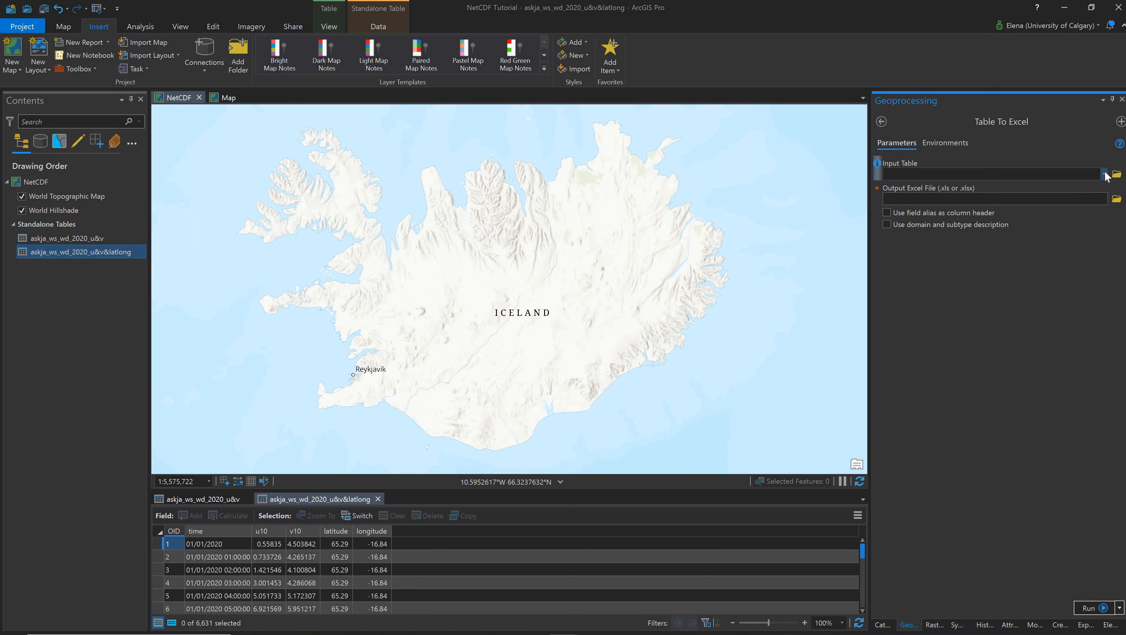
- Set the Table To Excel input table to askja_ws_wd_2020_u&v&latlong and review the output Excel file path
left_click(1104, 174)
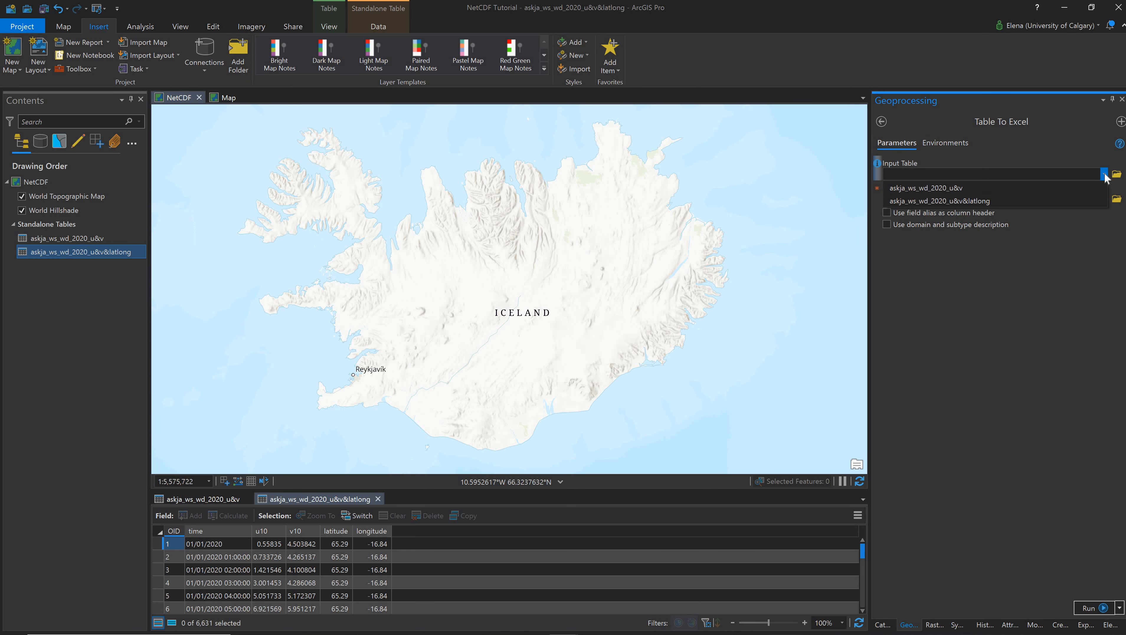
left_click(1054, 206)
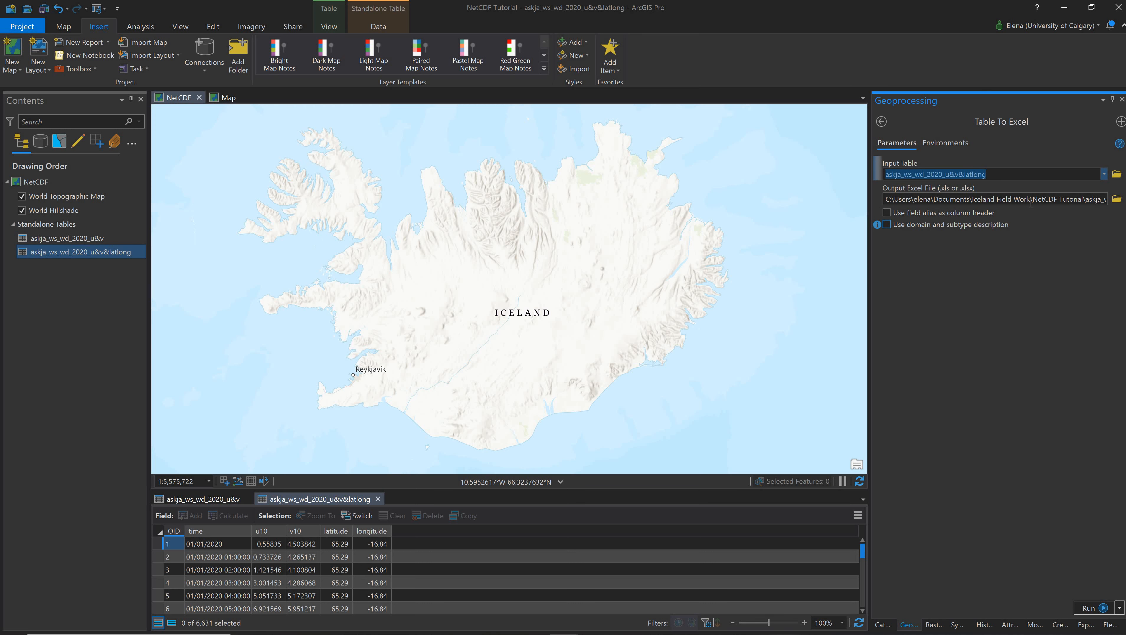
left_click_drag(1031, 199, 1071, 200)
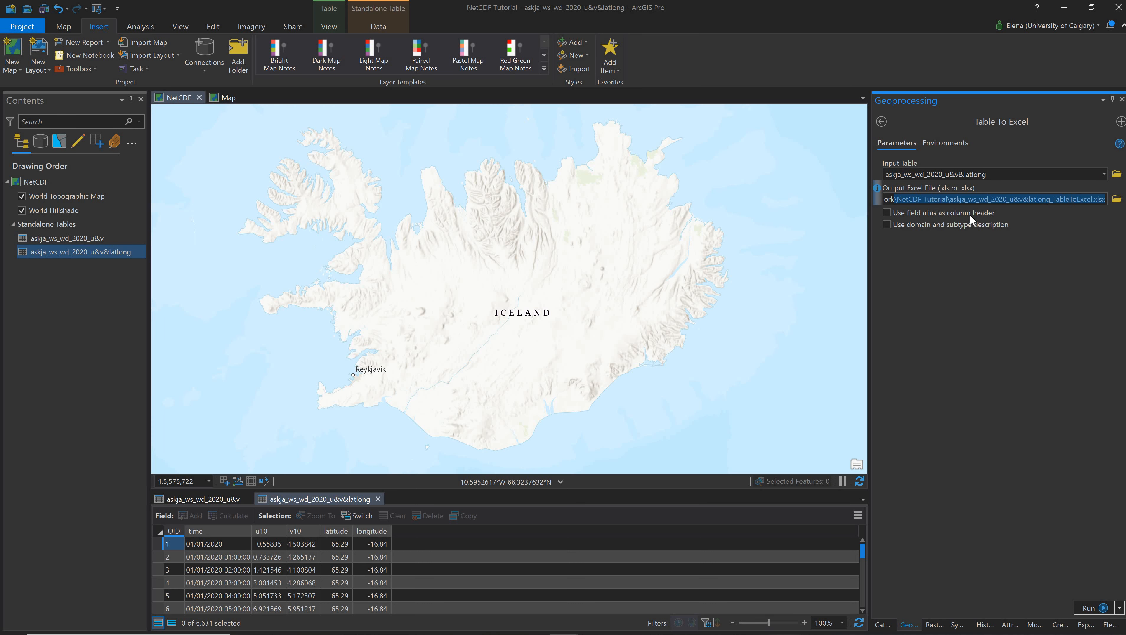
- Enable using field aliases as column headers and run Table To Excel
left_click(947, 211)
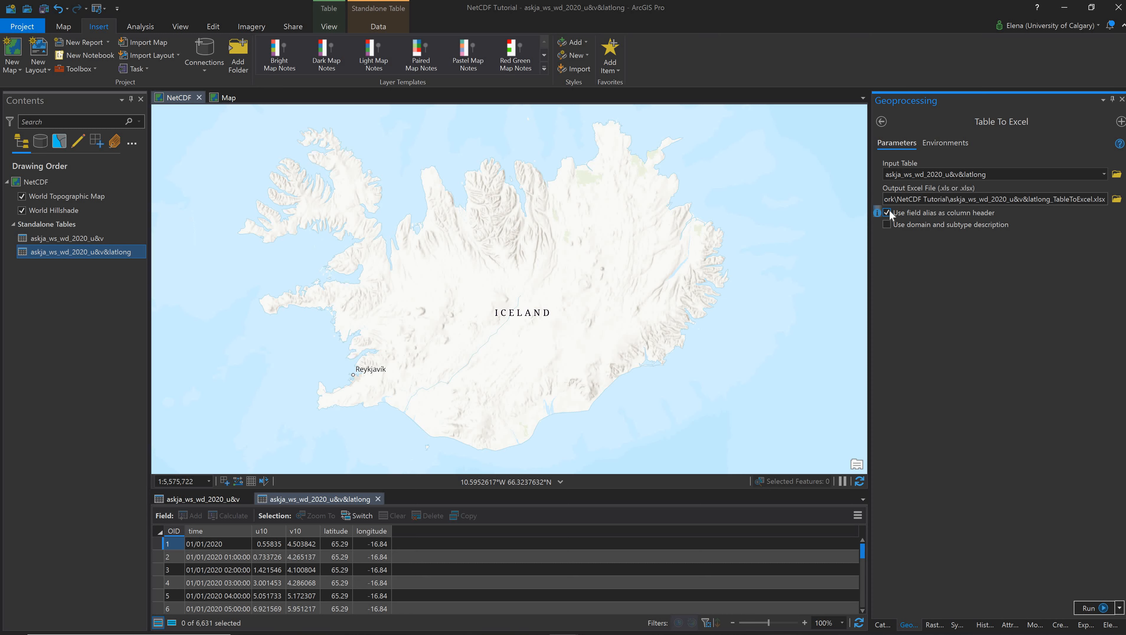
left_click(1088, 608)
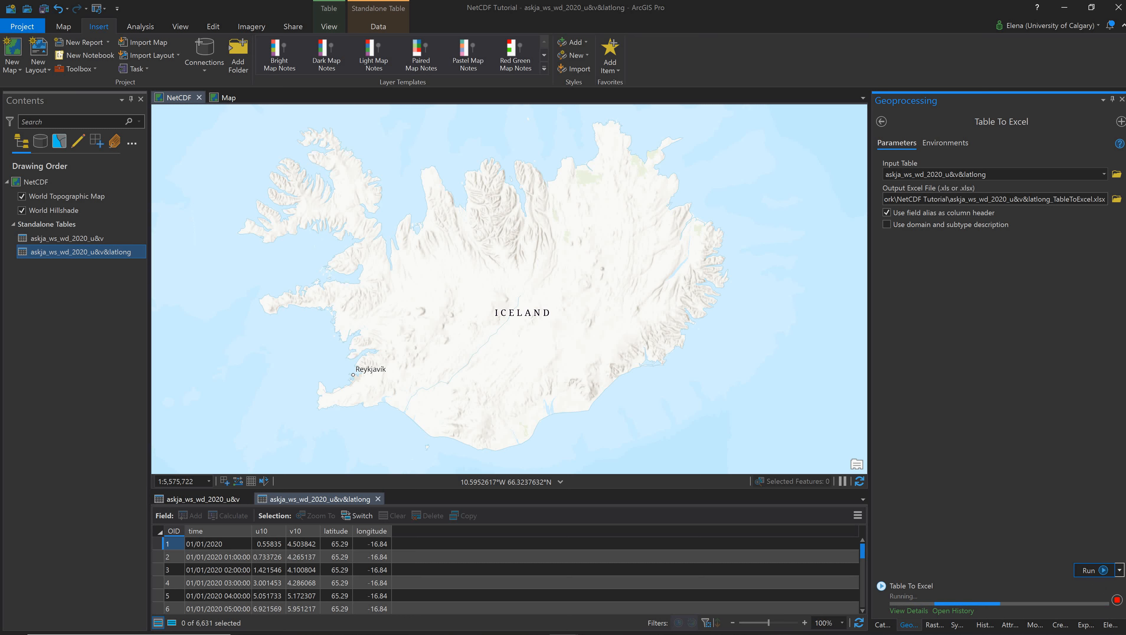
- Open the exported askja_ws_wd_2020_u&v&latlong_TableToExcel.xlsx workbook in Excel, widen the time column, and minimize Excel
left_click(333, 634)
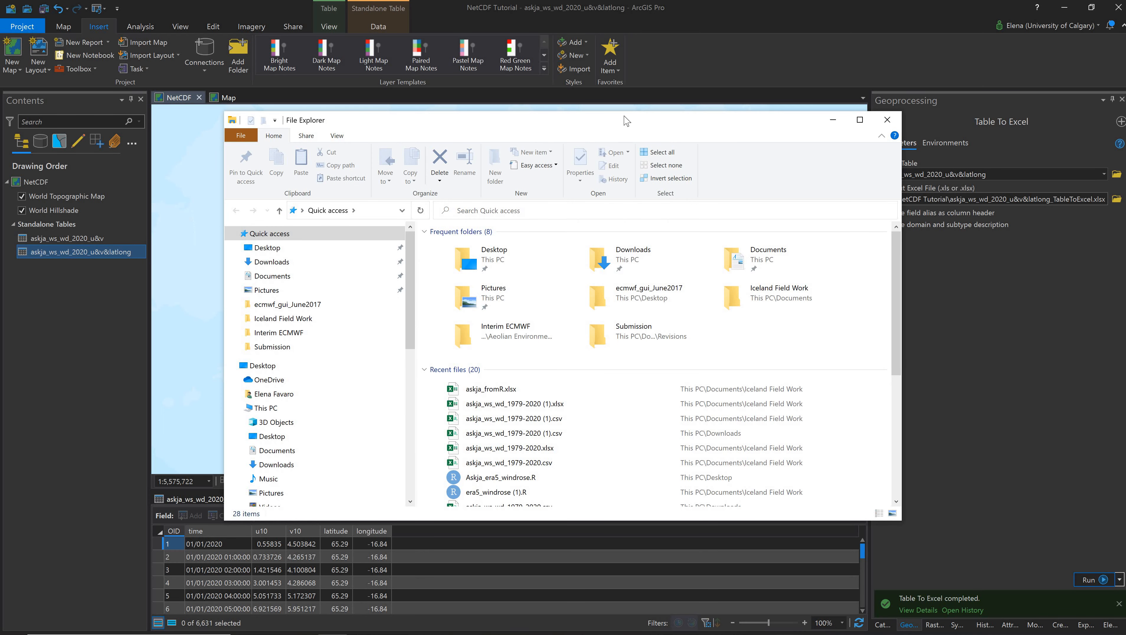
left_click_drag(680, 127, 1125, 217)
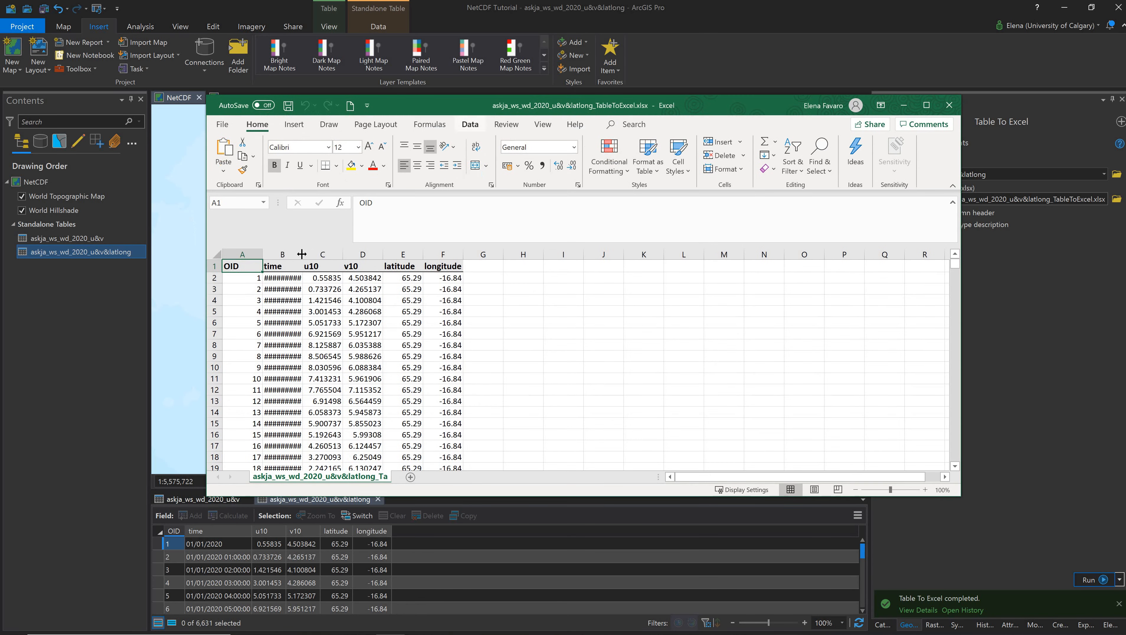
left_click_drag(303, 254, 343, 254)
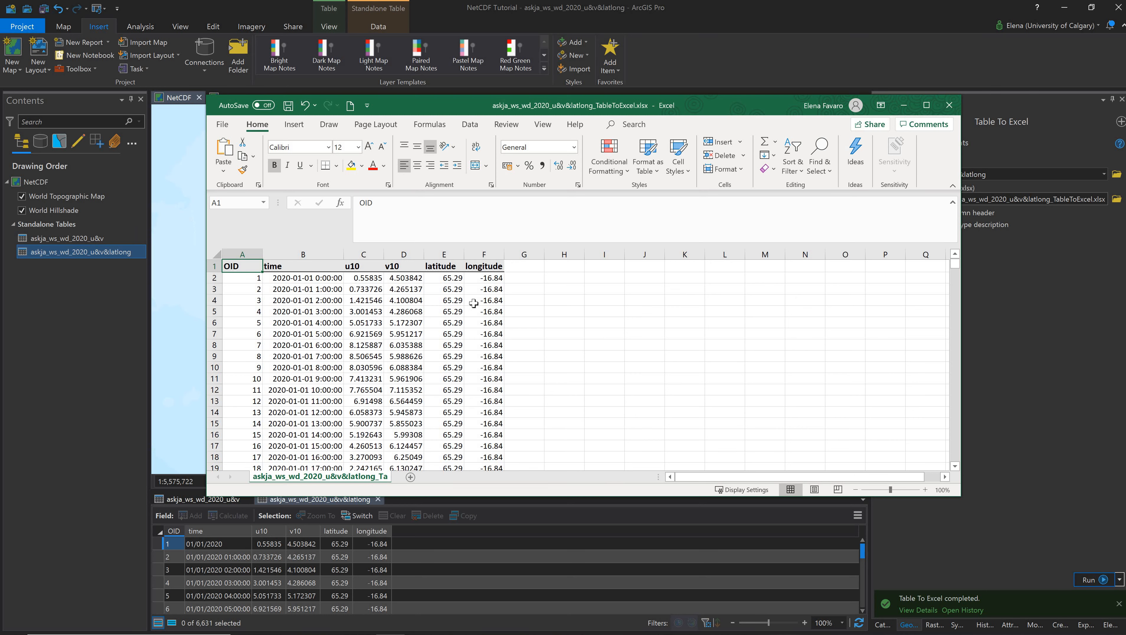
left_click(905, 110)
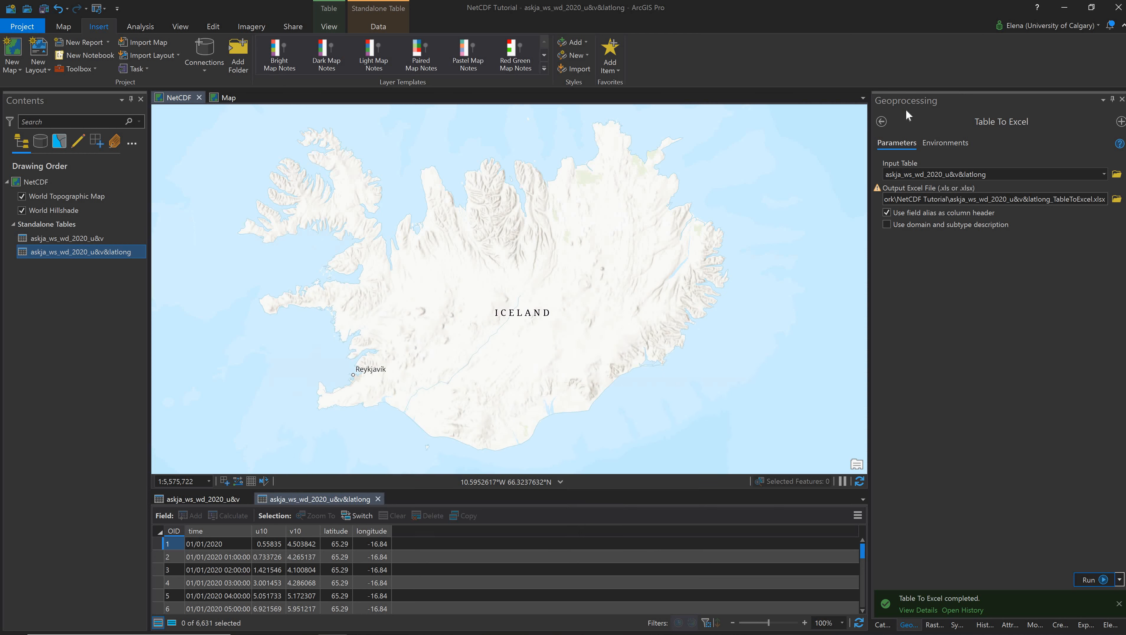
- Search the geoprocessing tools for NetCDF and open Make NetCDF Raster Layer
left_click(881, 122)
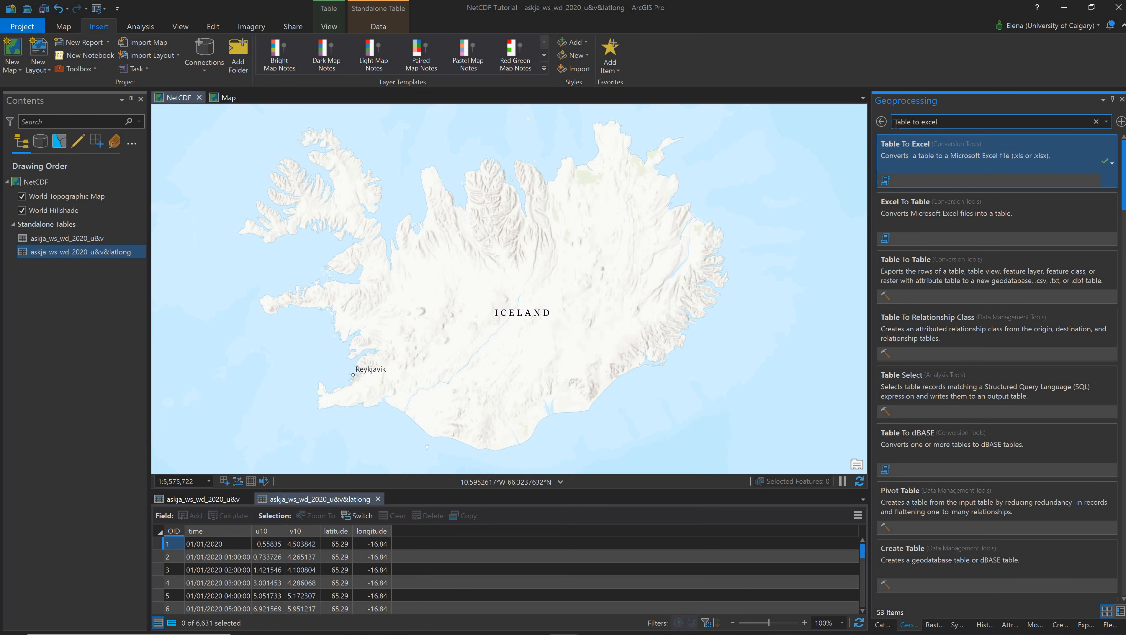
left_click_drag(937, 122, 895, 126)
key("BackSpace")
type("Net")
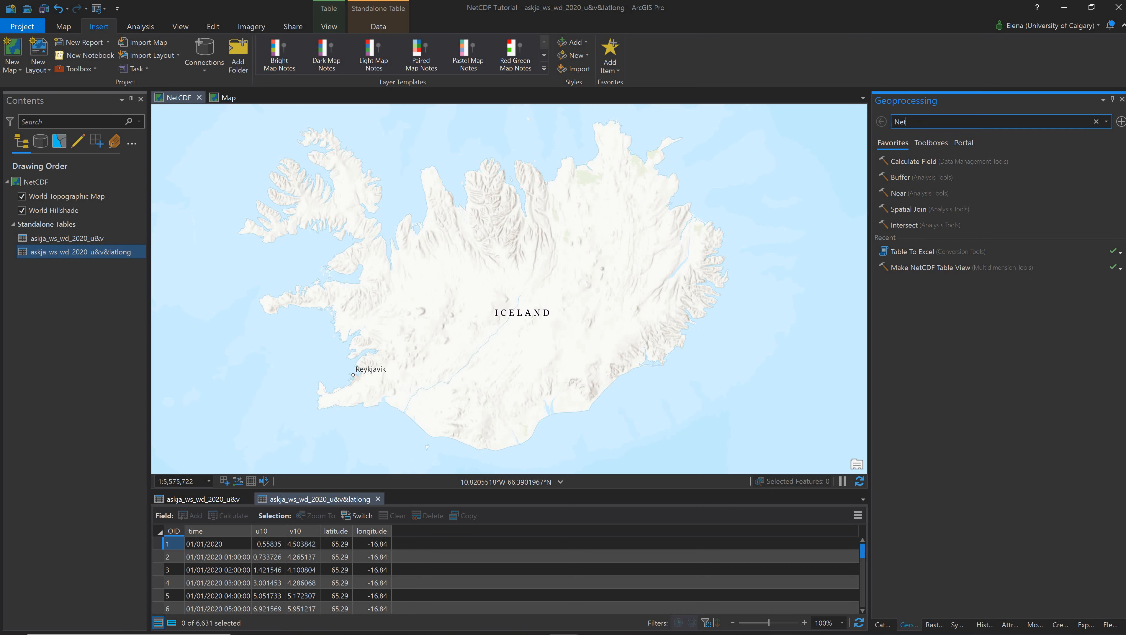
type("CDF")
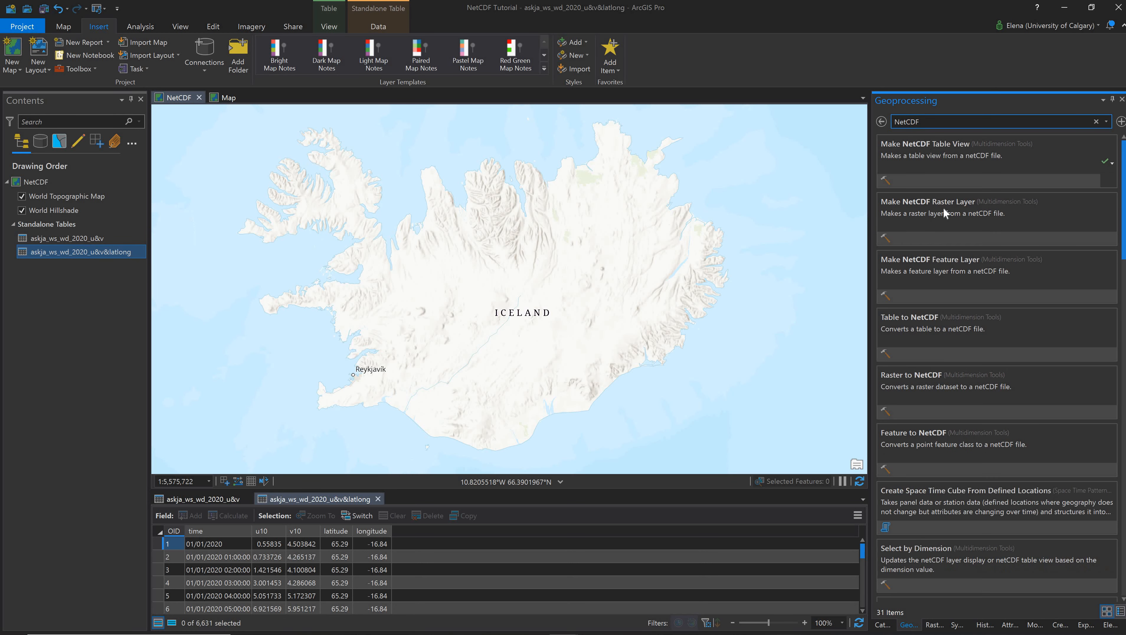
left_click(944, 209)
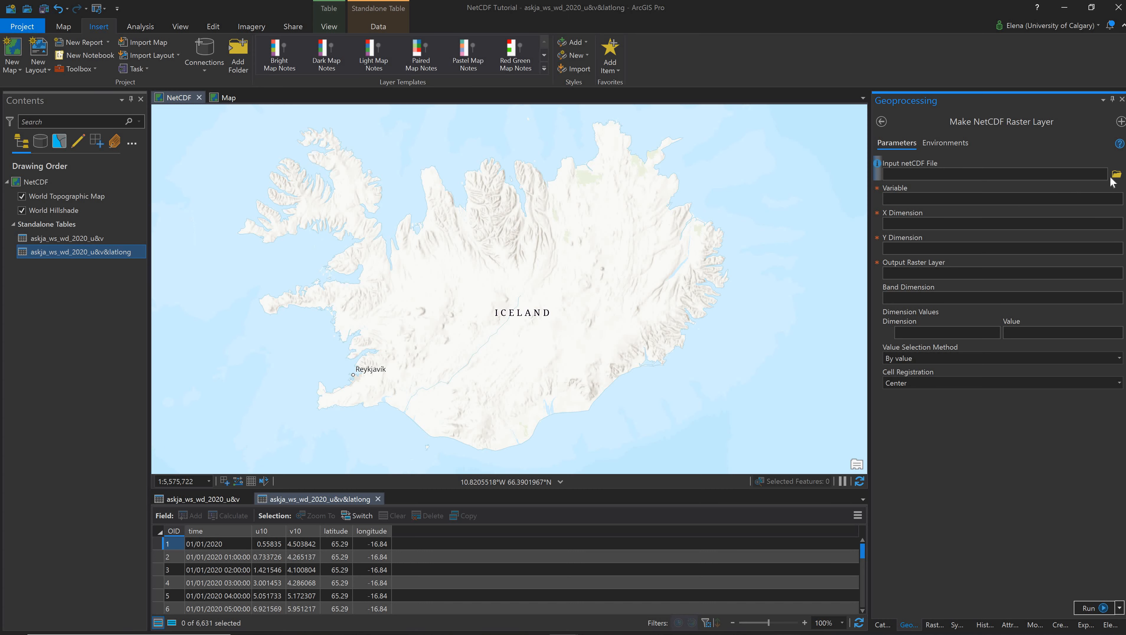
- Set the input netCDF file to askja_ws_wd_2020.nc and choose u10 as the variable
left_click(1116, 174)
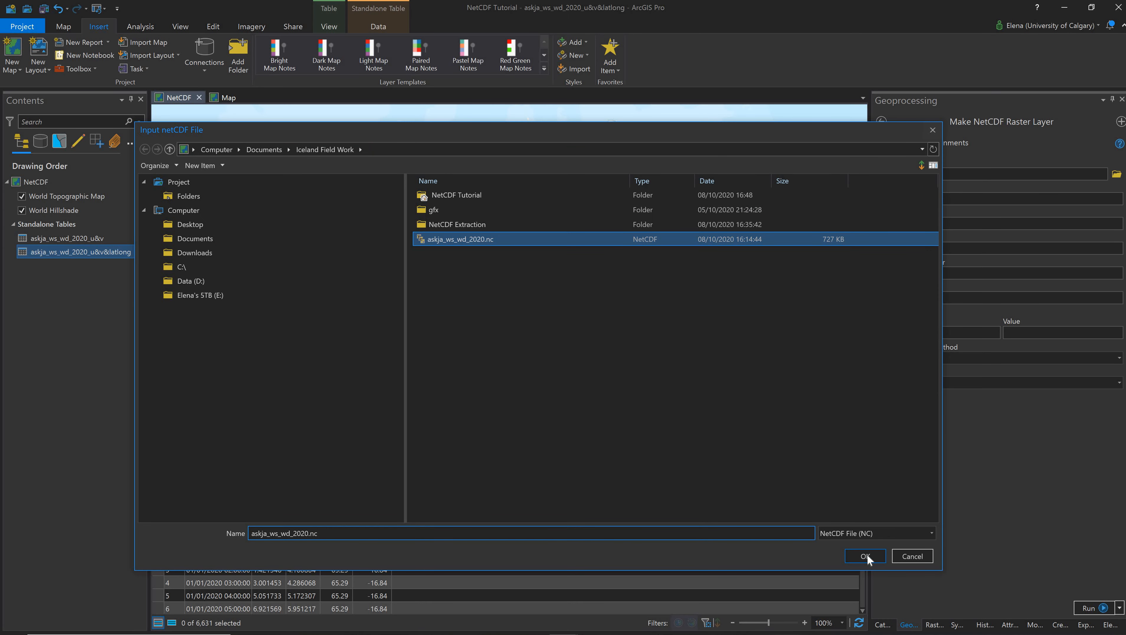
left_click(866, 555)
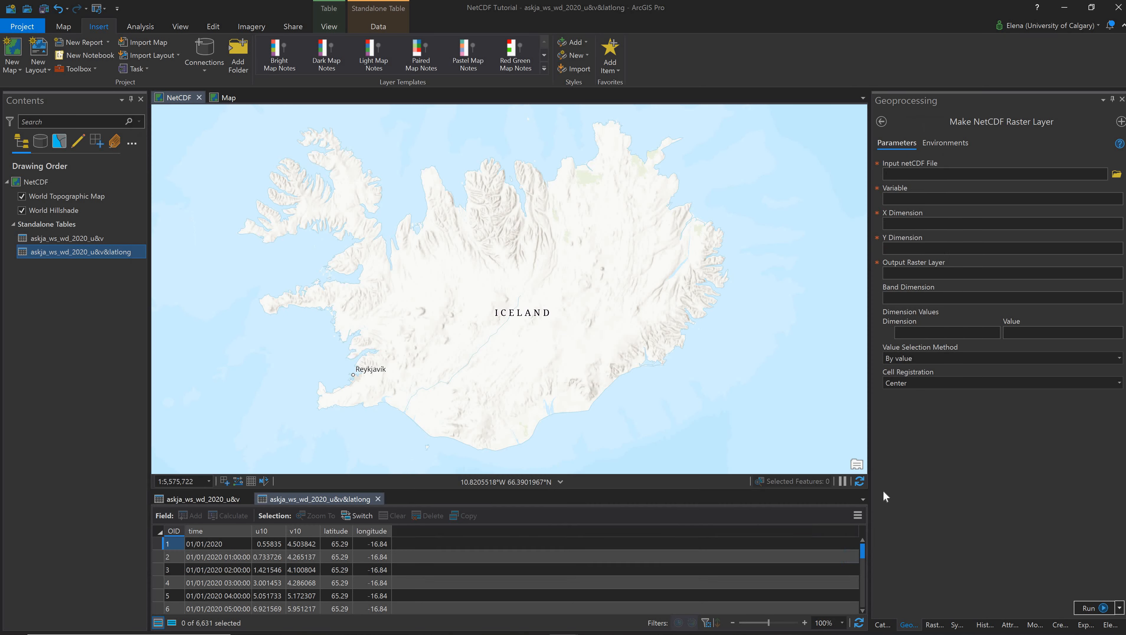
left_click(1118, 199)
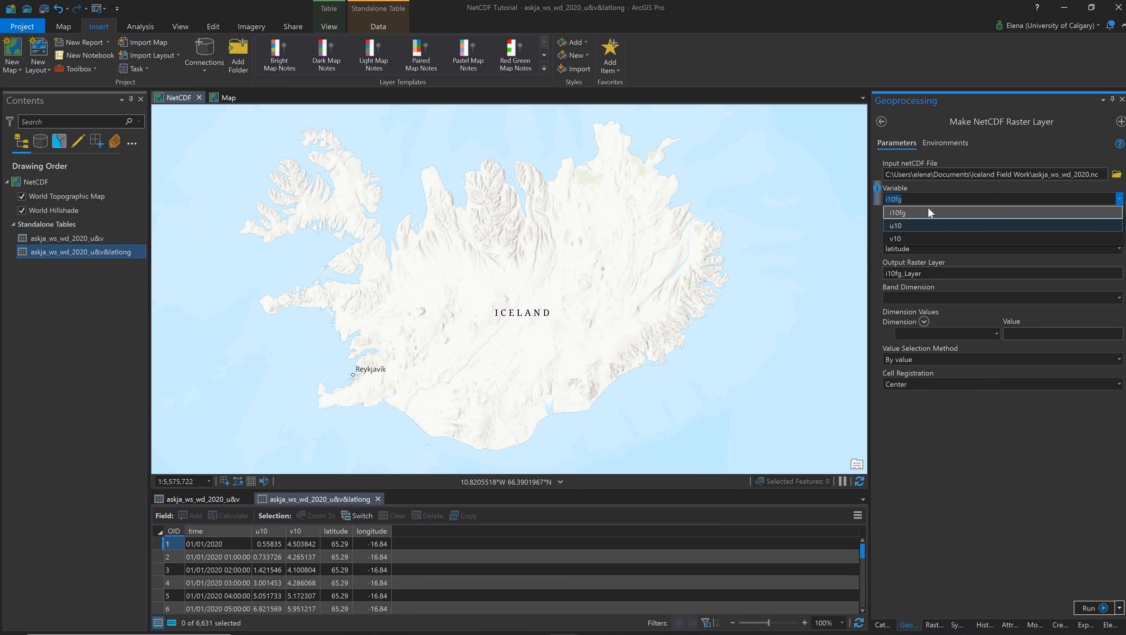
left_click(924, 213)
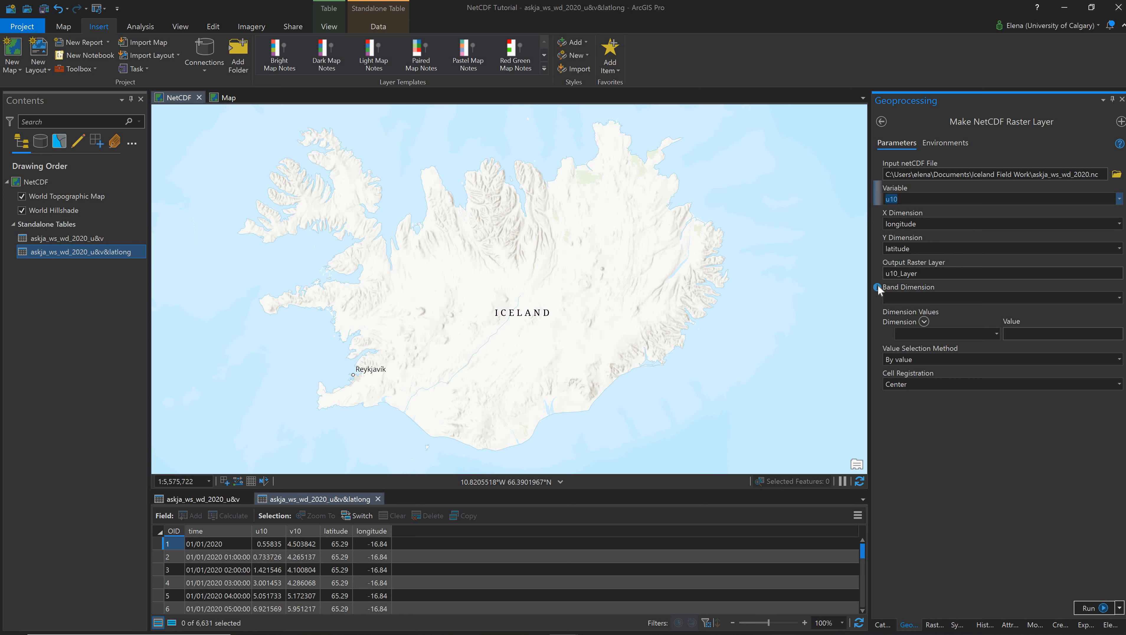
mouse_move(878, 288)
left_click(996, 334)
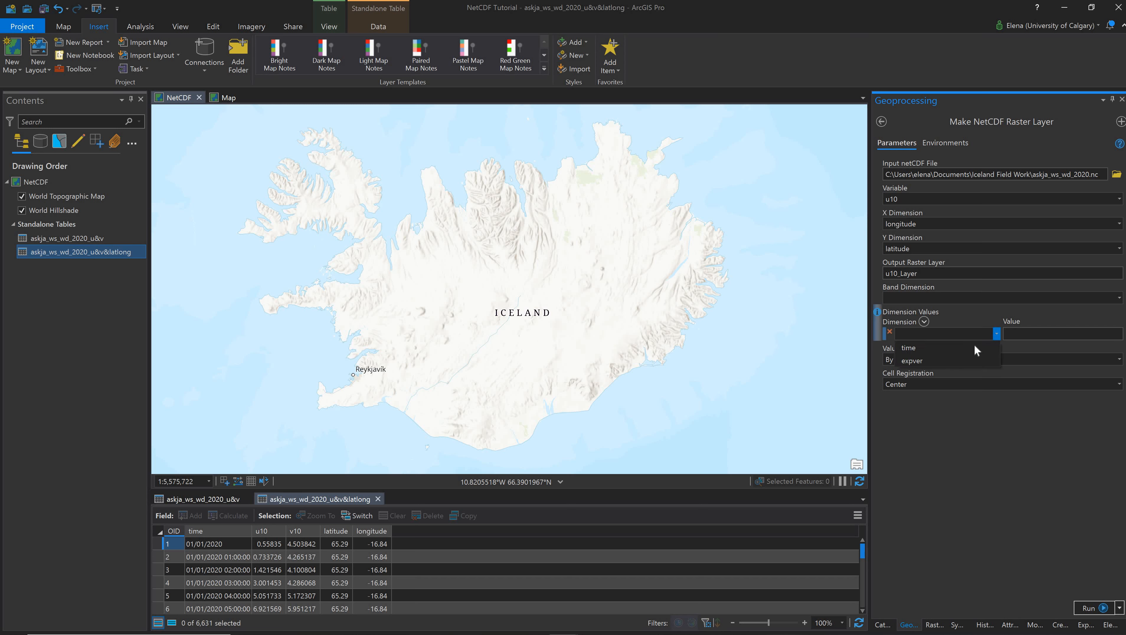
left_click(974, 348)
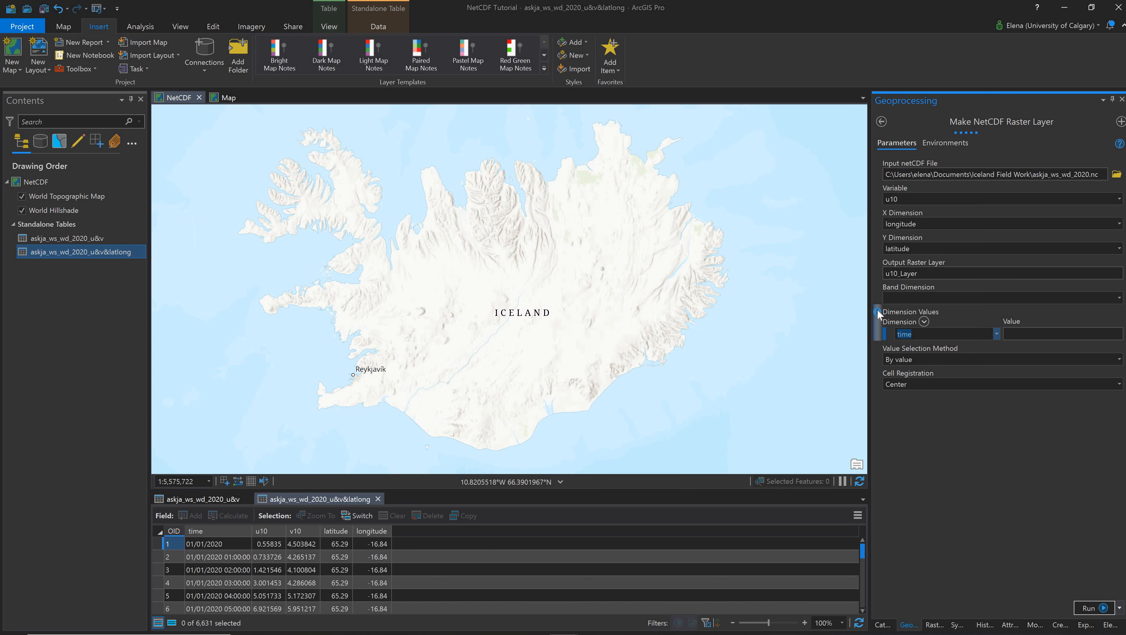
mouse_move(877, 309)
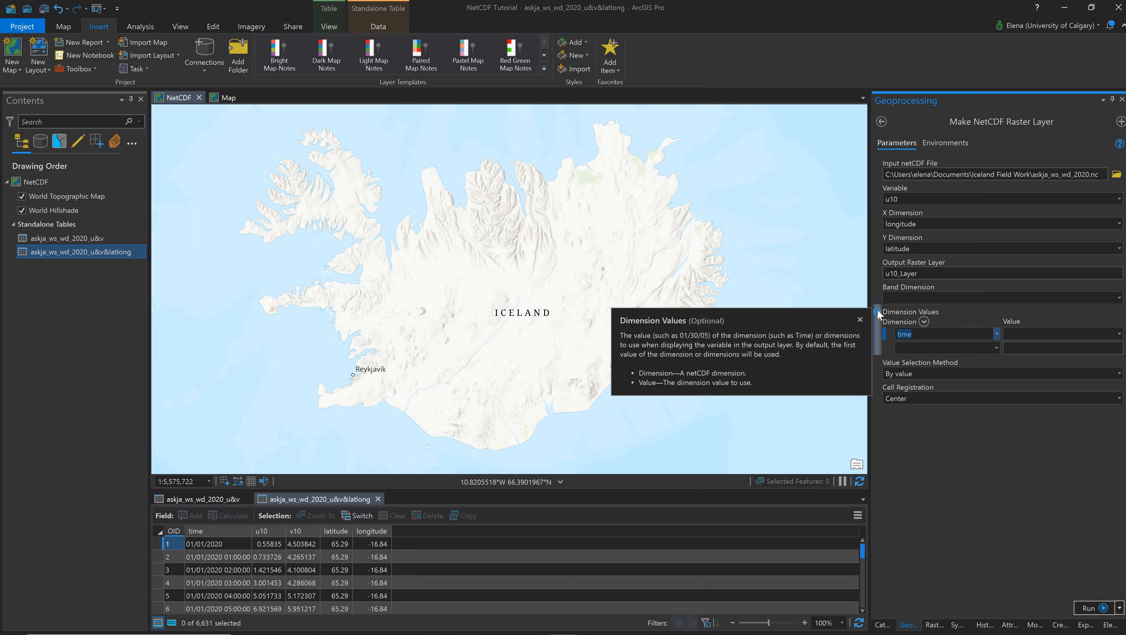
left_click(890, 331)
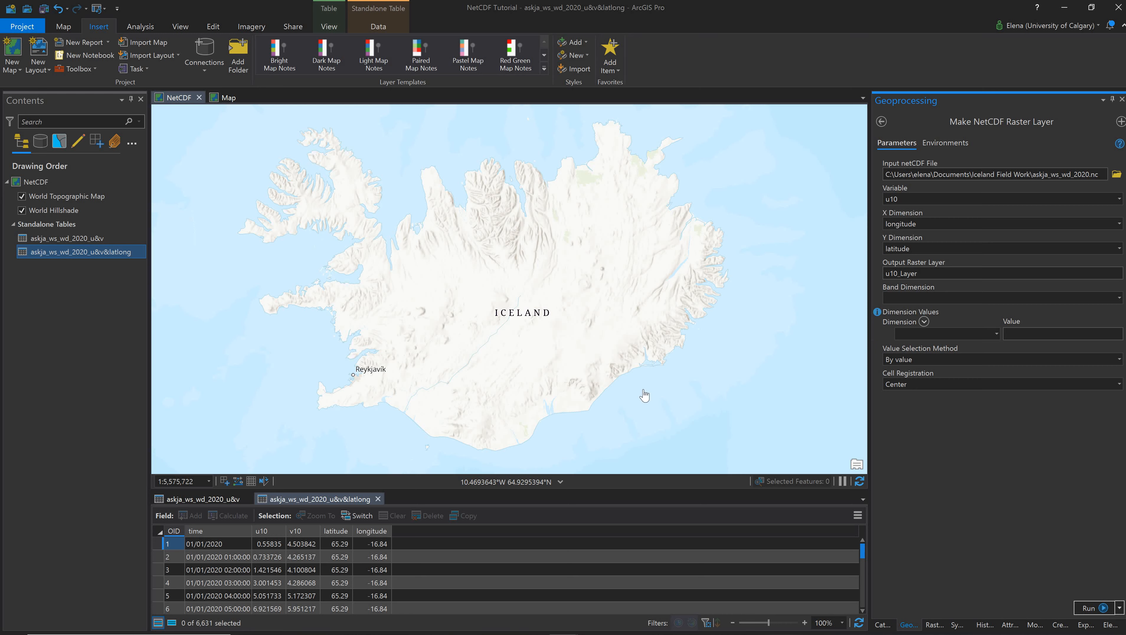
- Run Make NetCDF Raster Layer to create the u10 raster layer
left_click(586, 352)
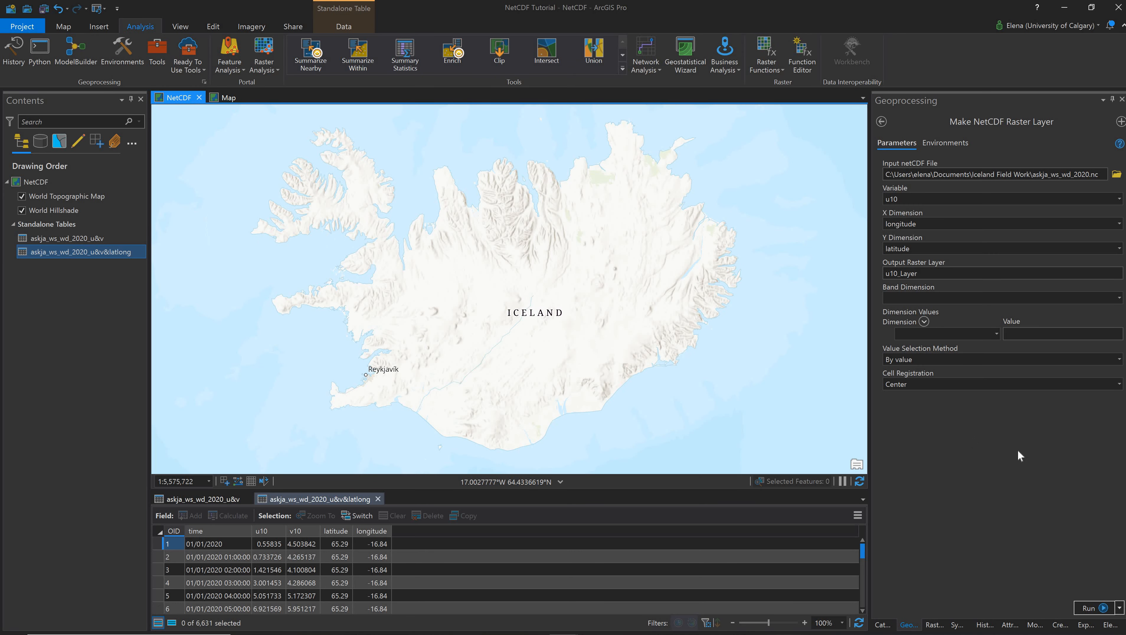
left_click(1001, 441)
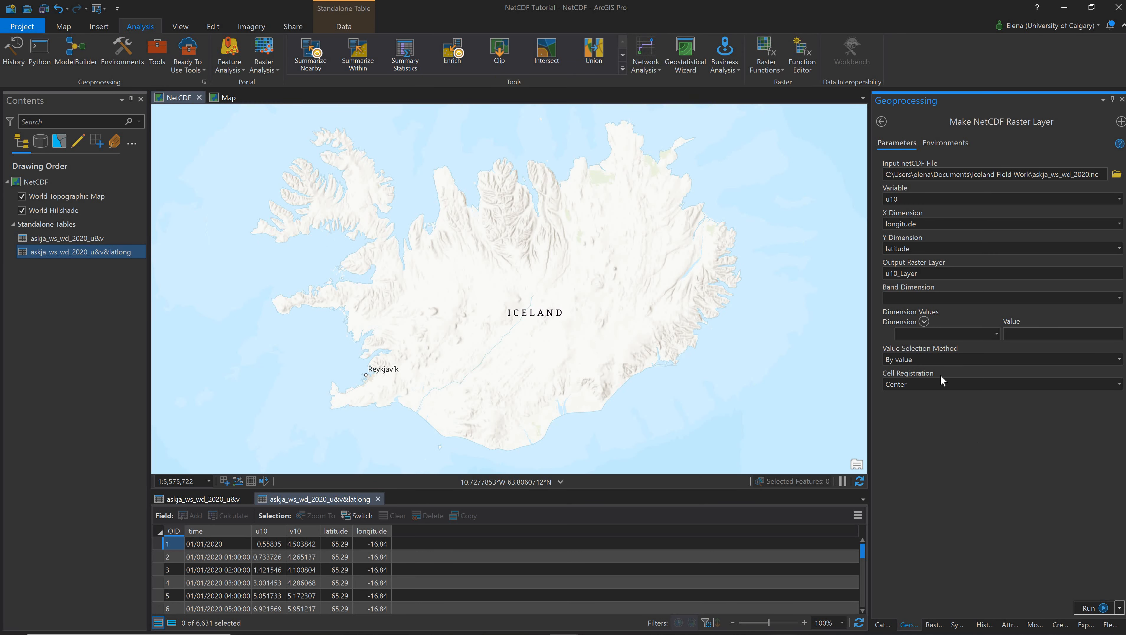
left_click(1094, 609)
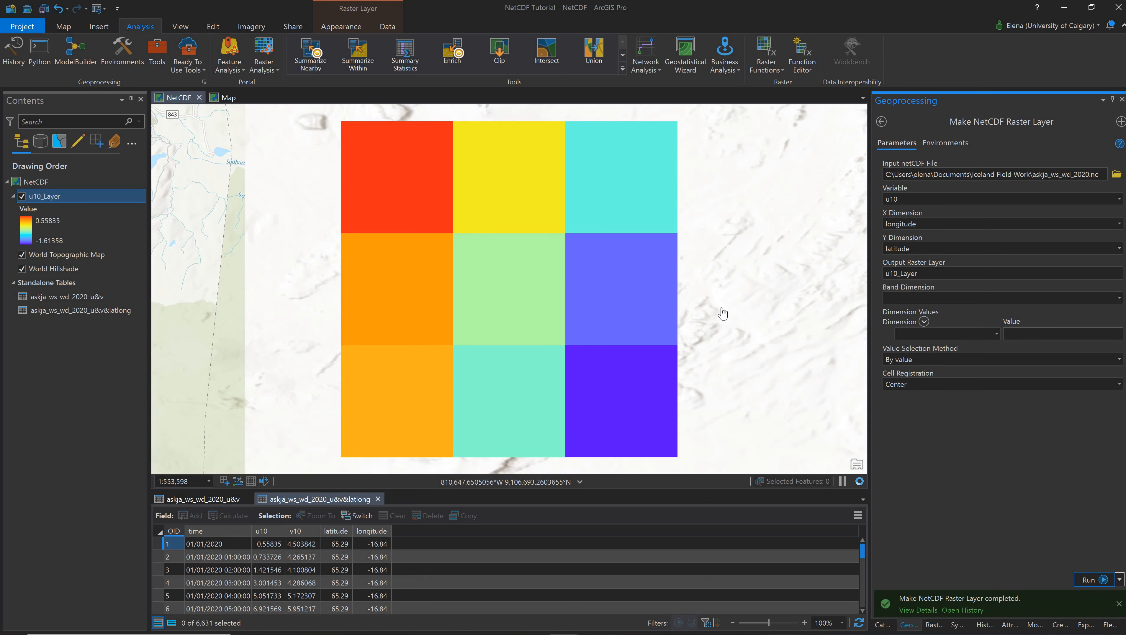
- Change the variable to v10 and run Make NetCDF Raster Layer again
scroll(700, 314, "down", 2)
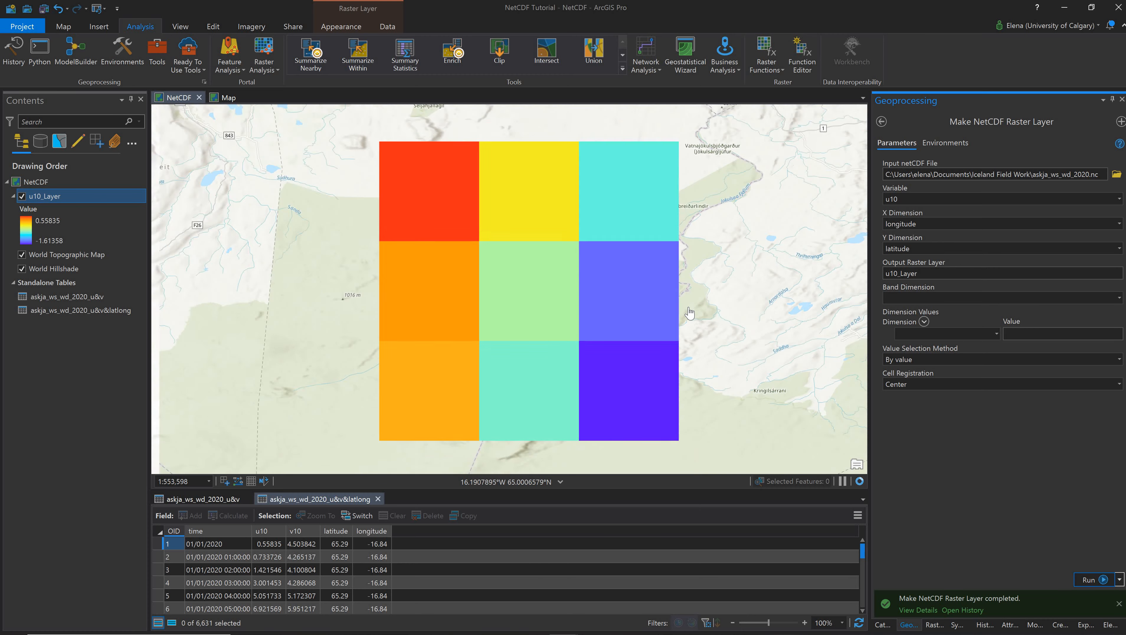
scroll(689, 314, "down", 3)
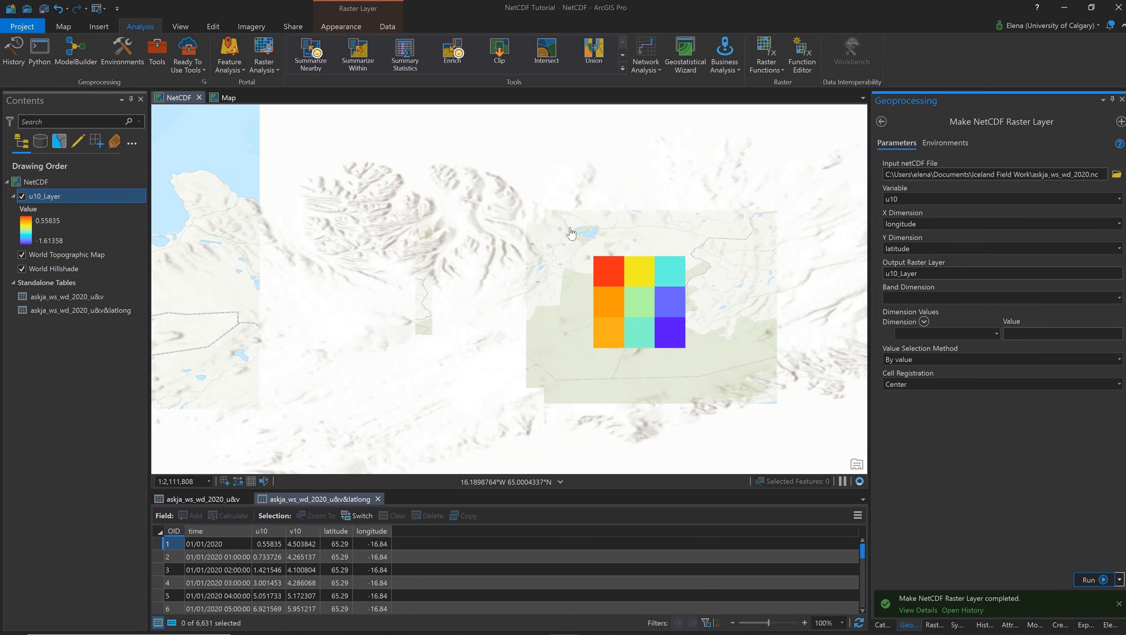
scroll(646, 304, "up", 3)
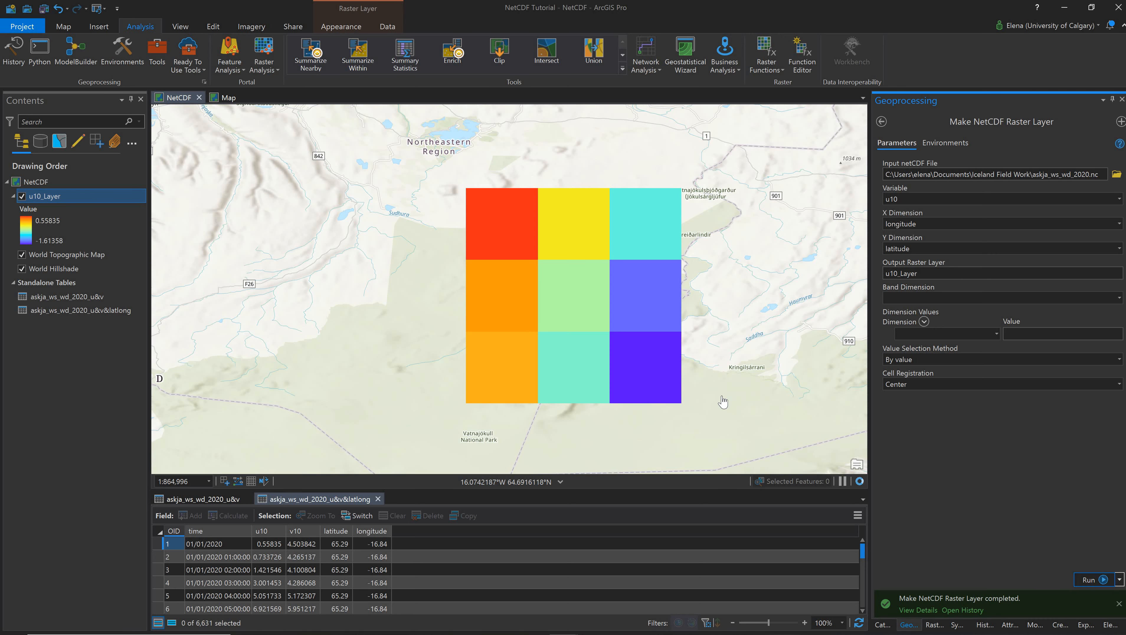
left_click_drag(724, 379, 668, 378)
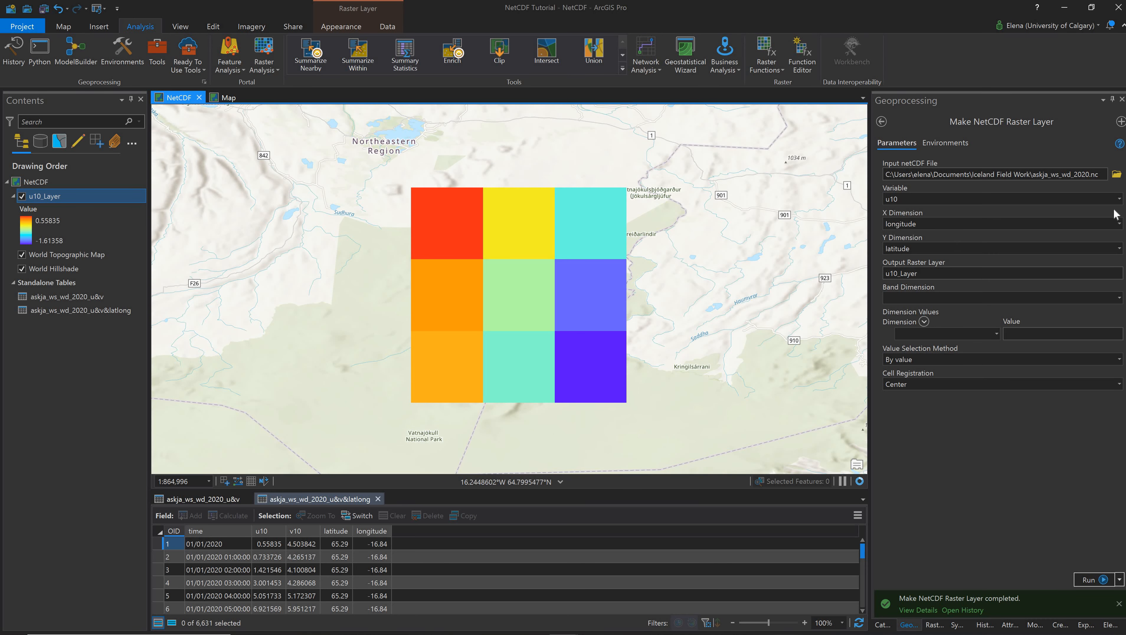
left_click(1119, 199)
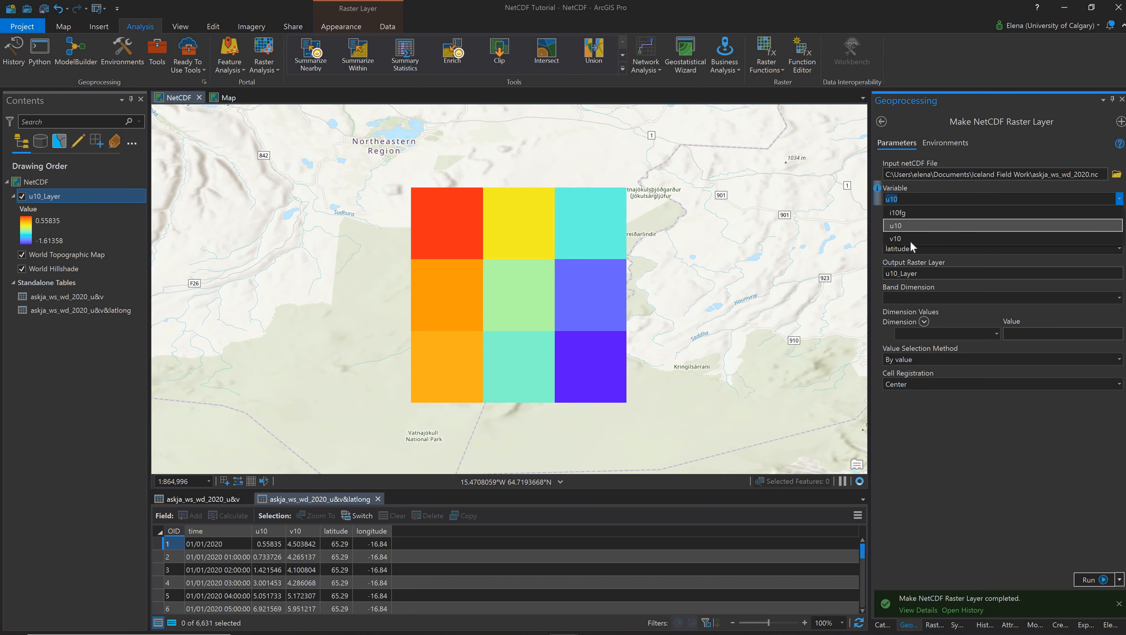
left_click(910, 239)
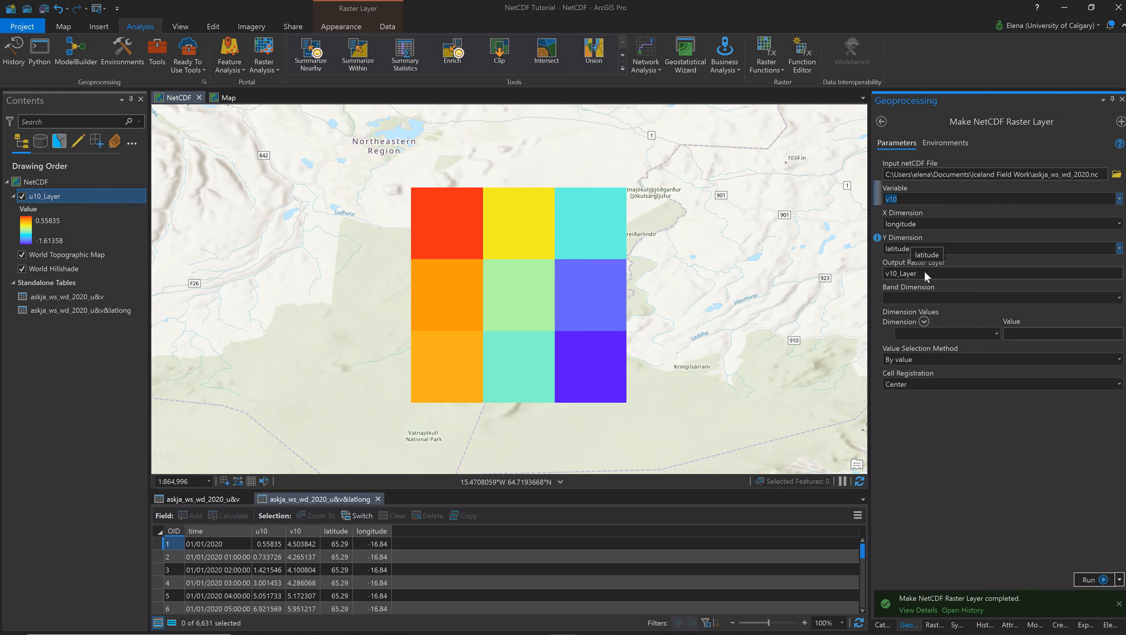
left_click(1094, 580)
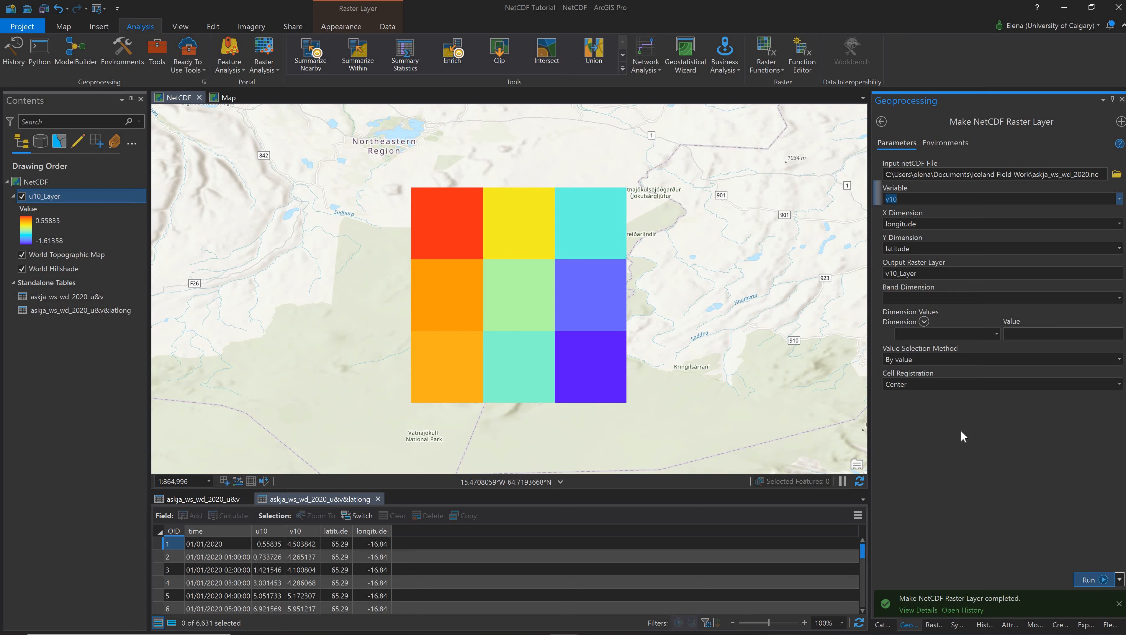